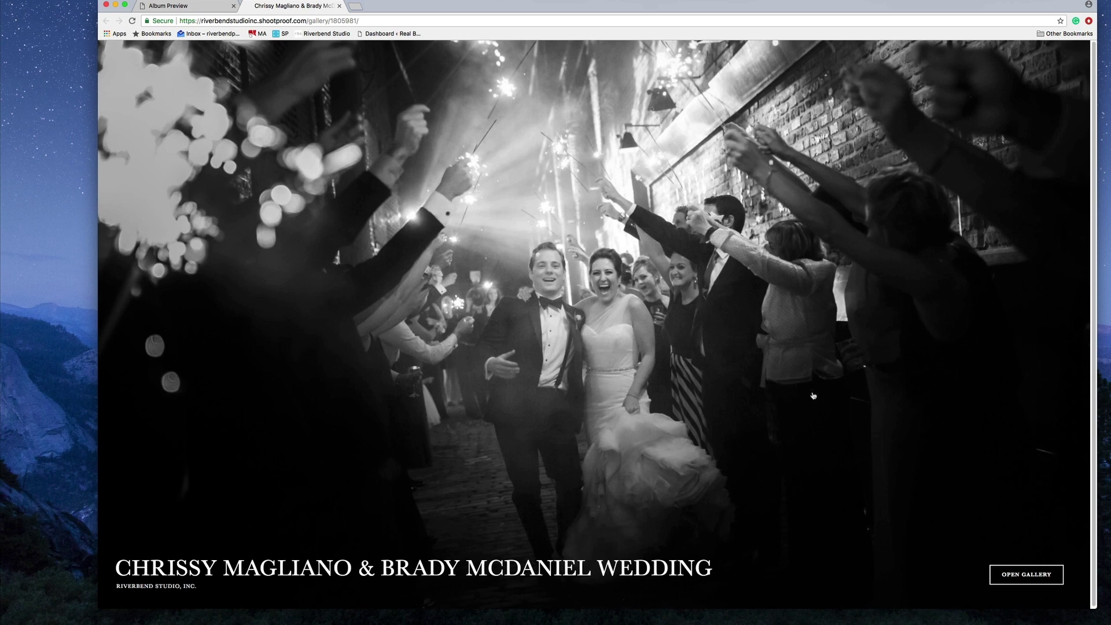
Open the wedding gallery by entering the studio's e-mail address
{"action": "left_click", "coordinate": [1025, 575]}
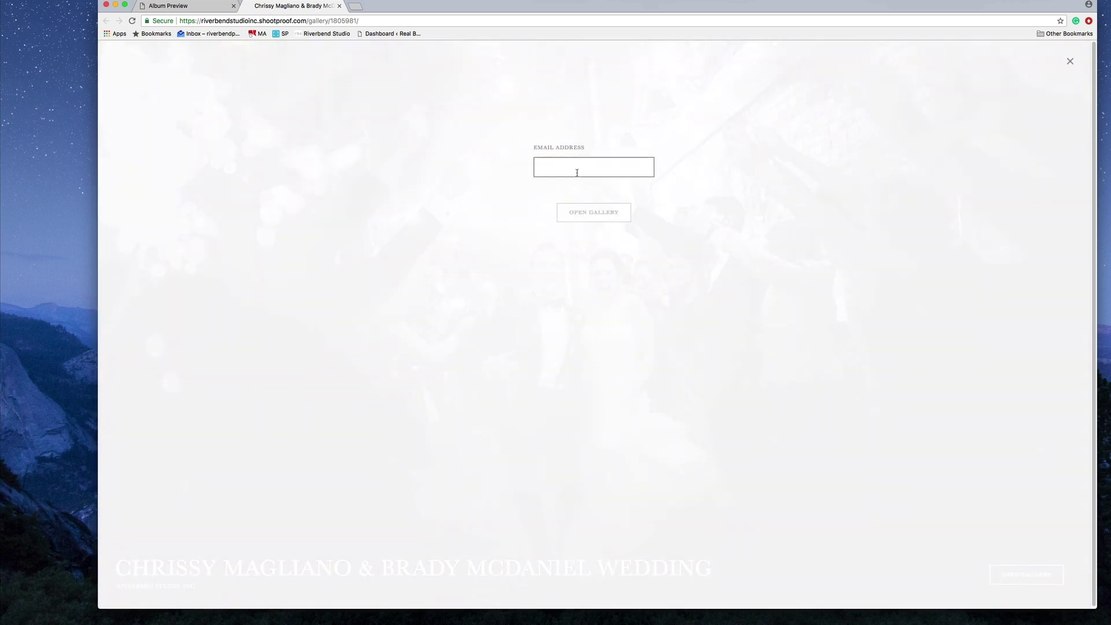
{"action": "left_click", "coordinate": [579, 167]}
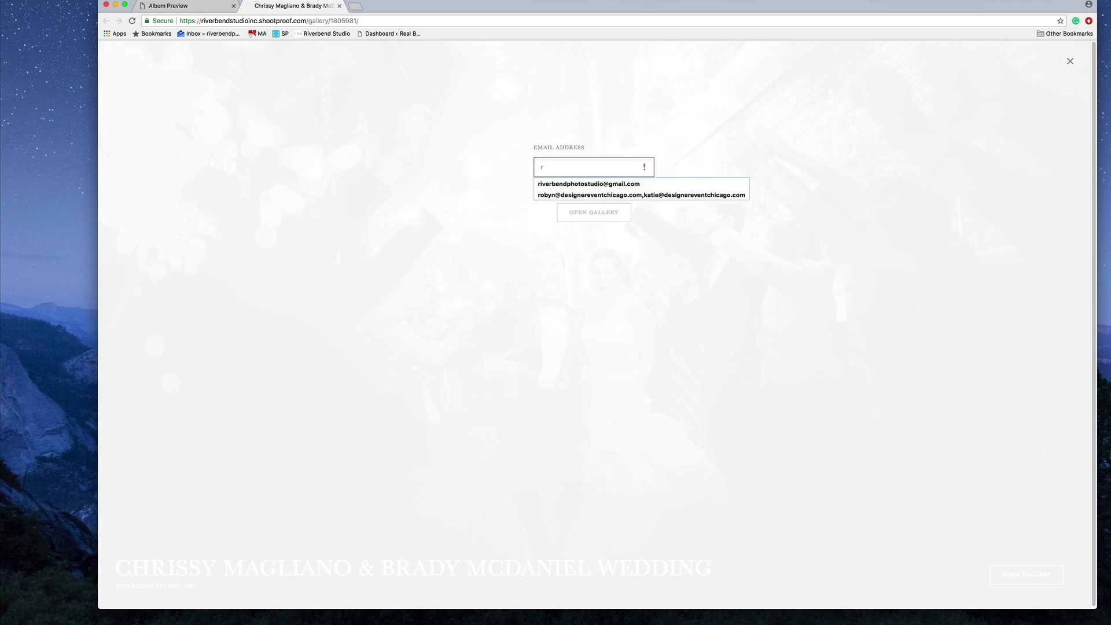
{"action": "left_click", "coordinate": [580, 186]}
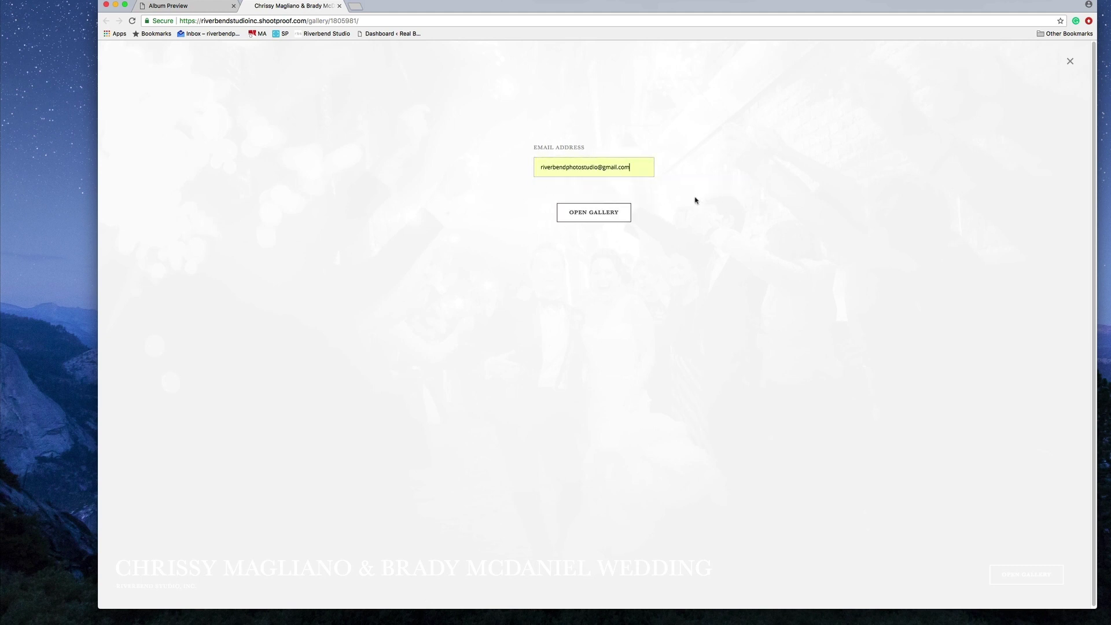
{"action": "left_click", "coordinate": [621, 214]}
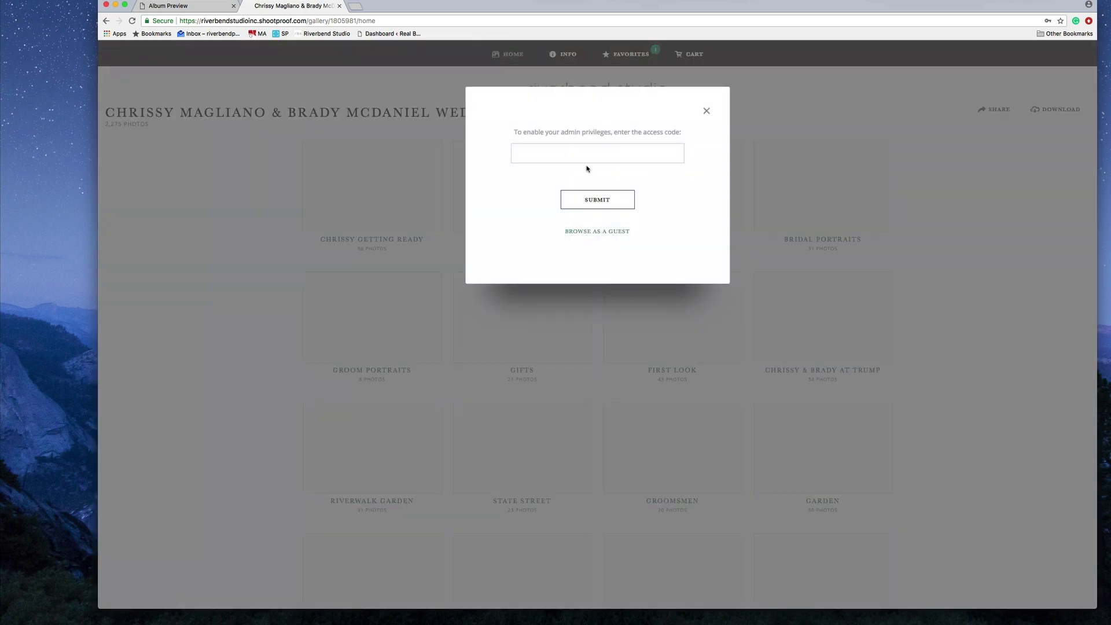
Enter the access code to enable admin privileges for the gallery
{"action": "left_click", "coordinate": [585, 151]}
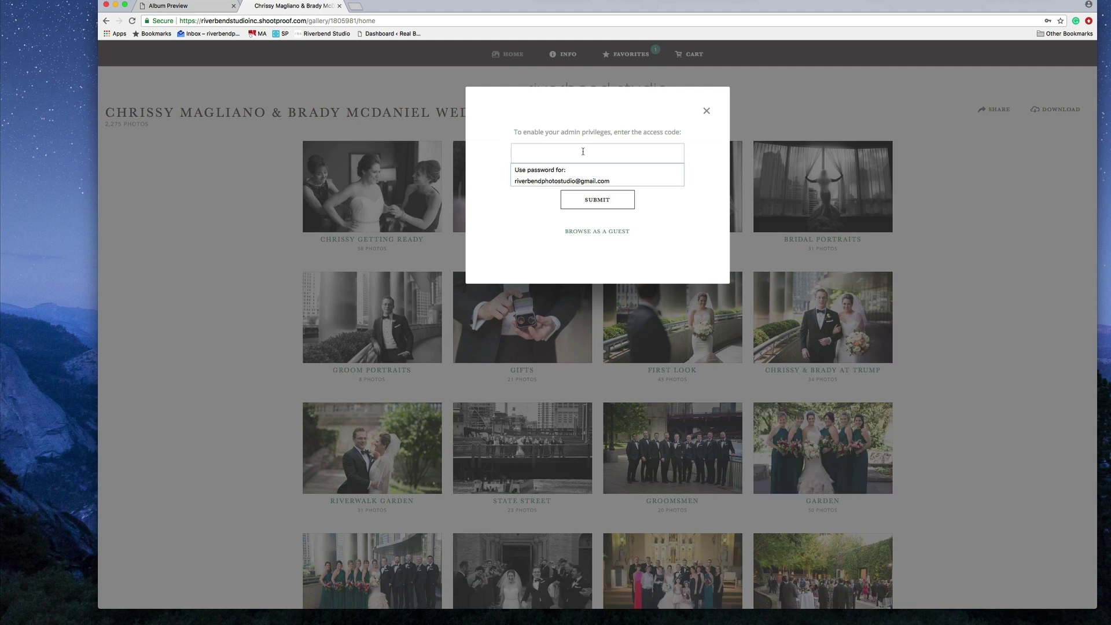
{"action": "type", "text": "•"}
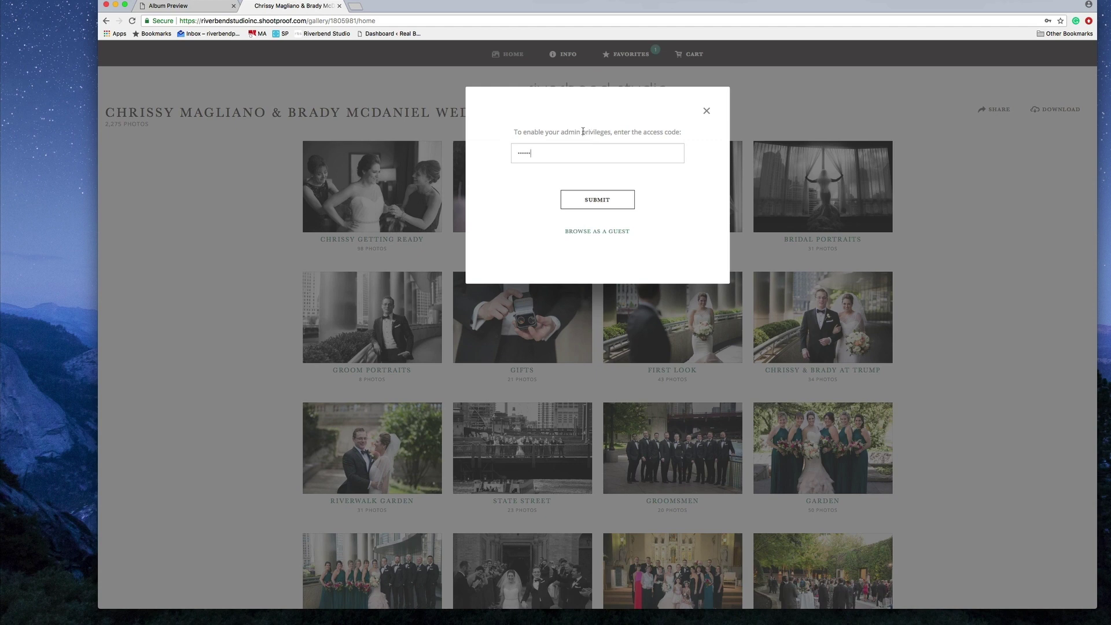
{"action": "left_click", "coordinate": [599, 199]}
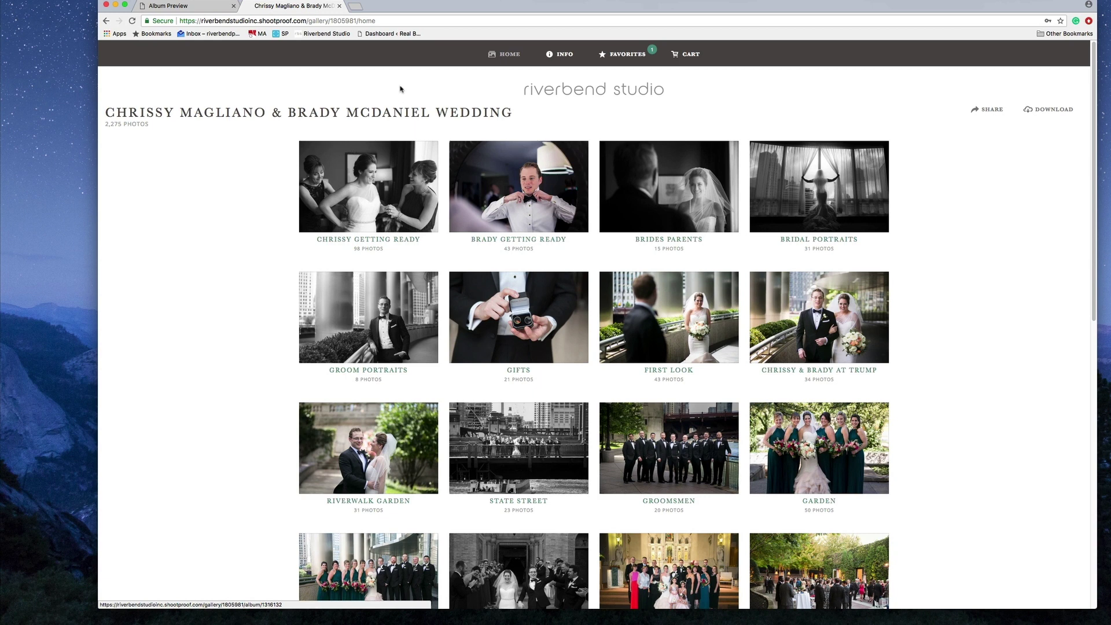
Look through the gallery's Favorites, Hidden and Labeled photo sections
{"action": "left_click", "coordinate": [631, 58]}
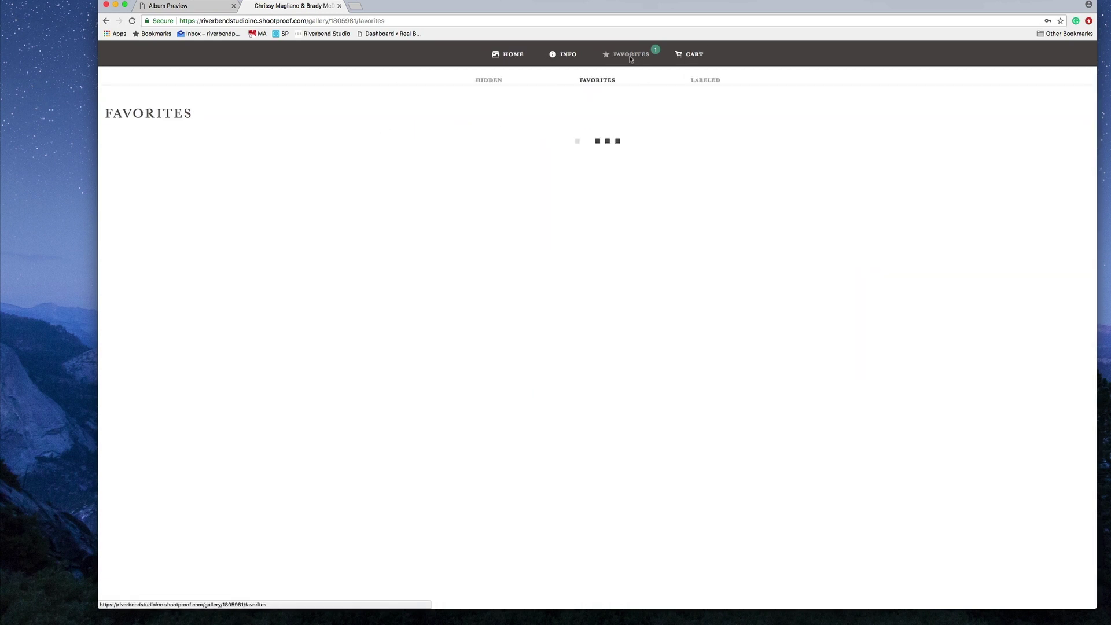
{"action": "left_click", "coordinate": [496, 86]}
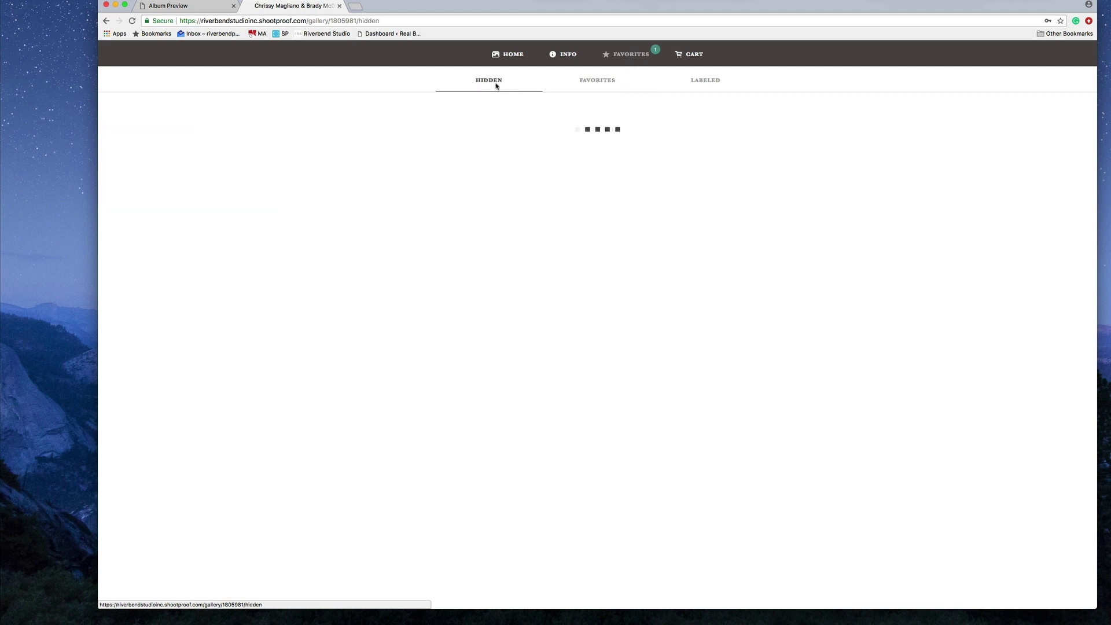
{"action": "left_click", "coordinate": [582, 86]}
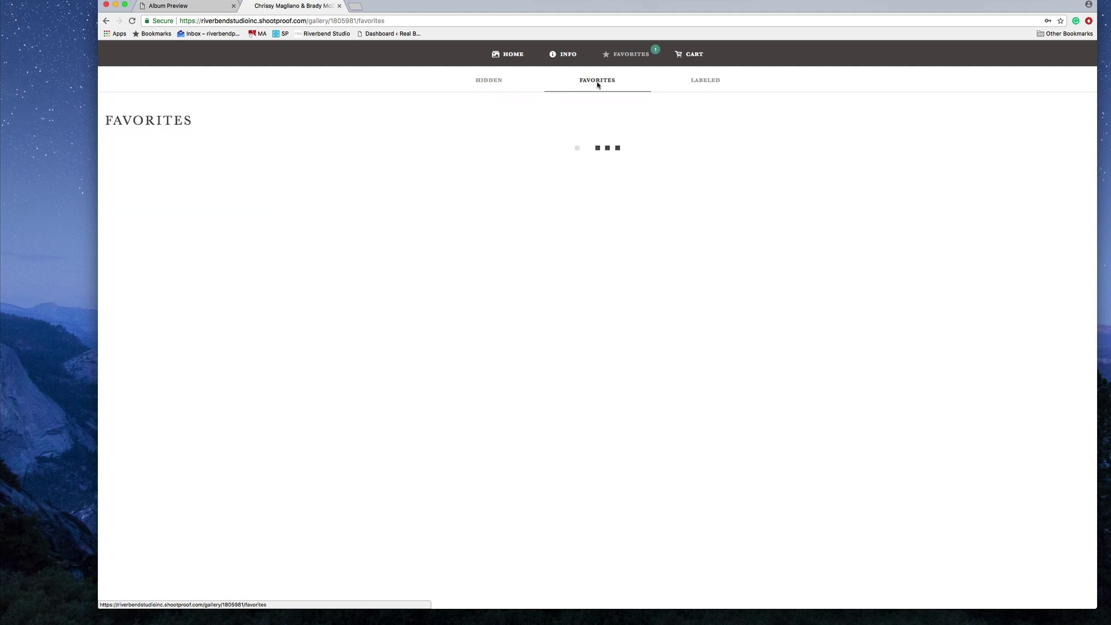
{"action": "left_click", "coordinate": [704, 85]}
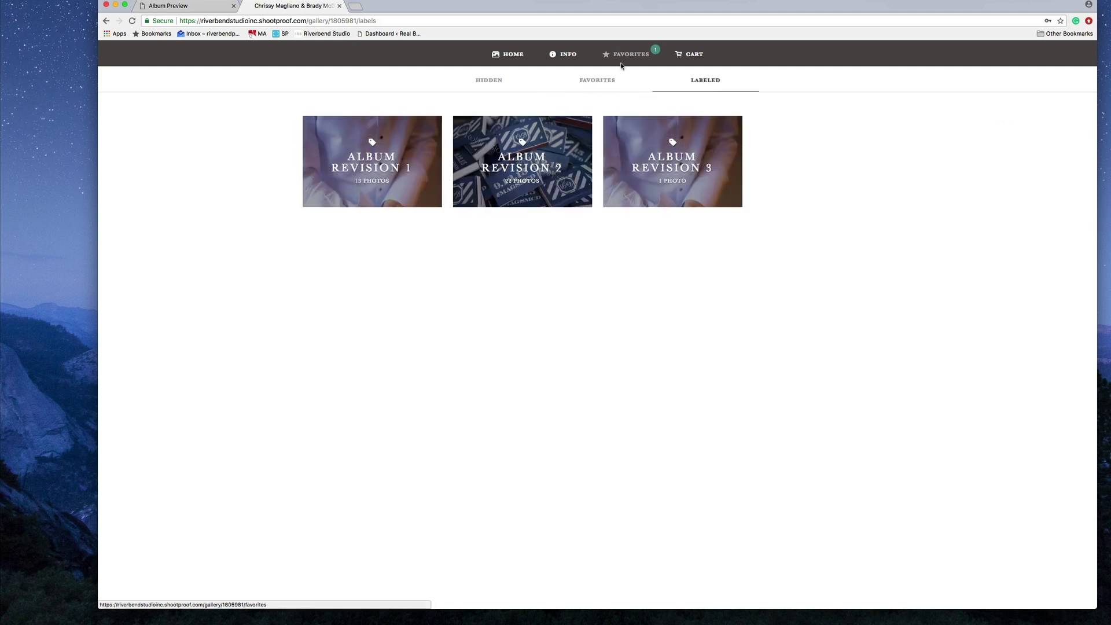
From the gallery home, view the black-and-white hanging dress photo in the bride's Getting Ready album
{"action": "left_click", "coordinate": [513, 54]}
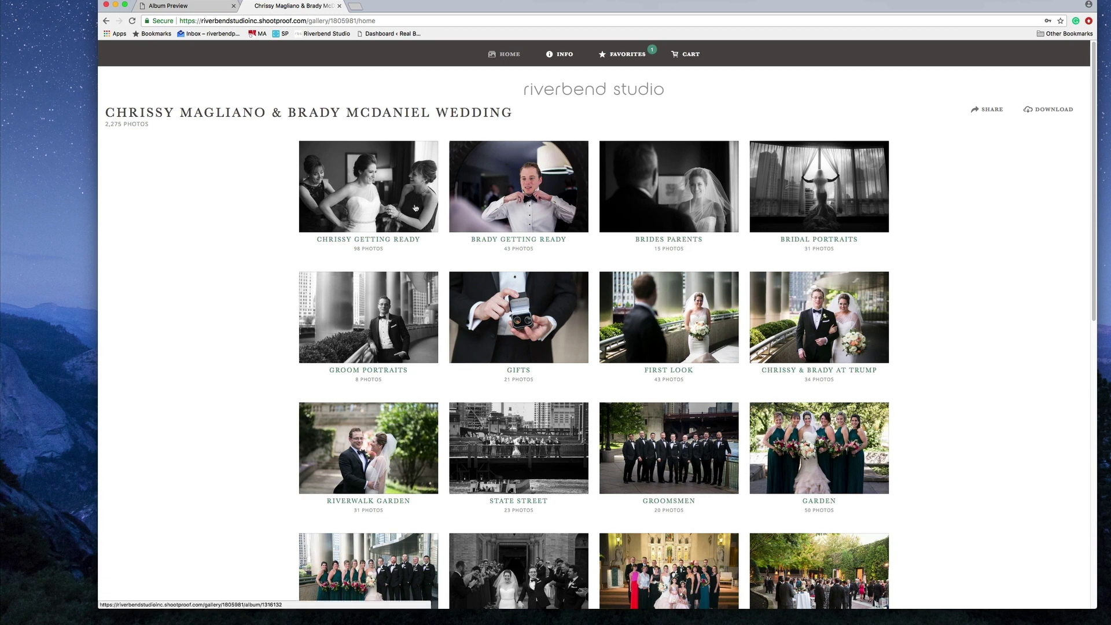
{"action": "left_click", "coordinate": [415, 209]}
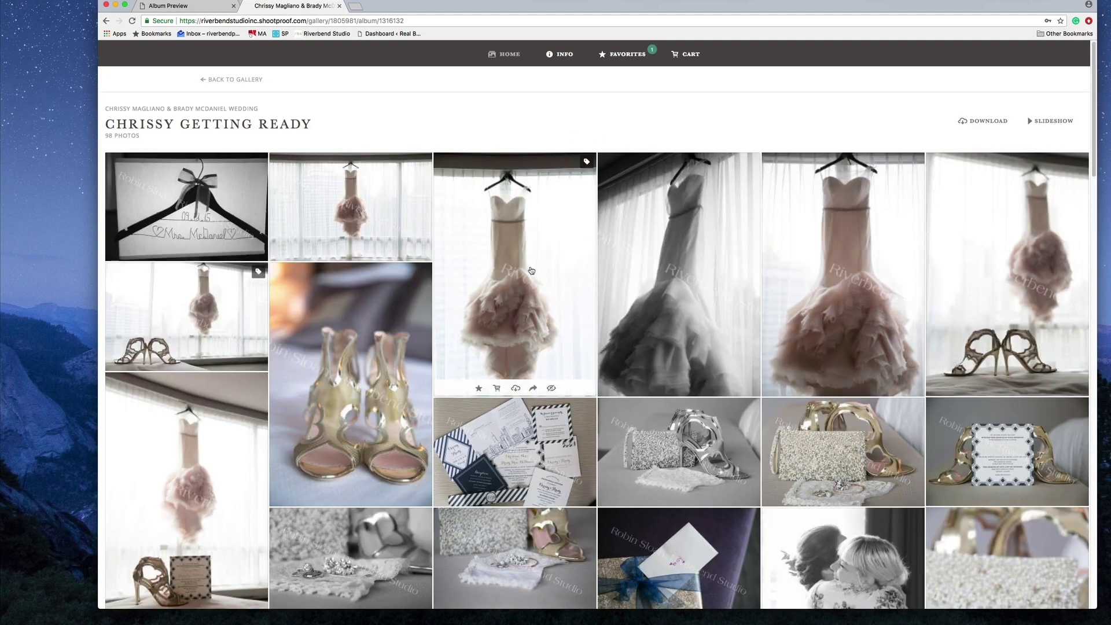
{"action": "left_click", "coordinate": [533, 255]}
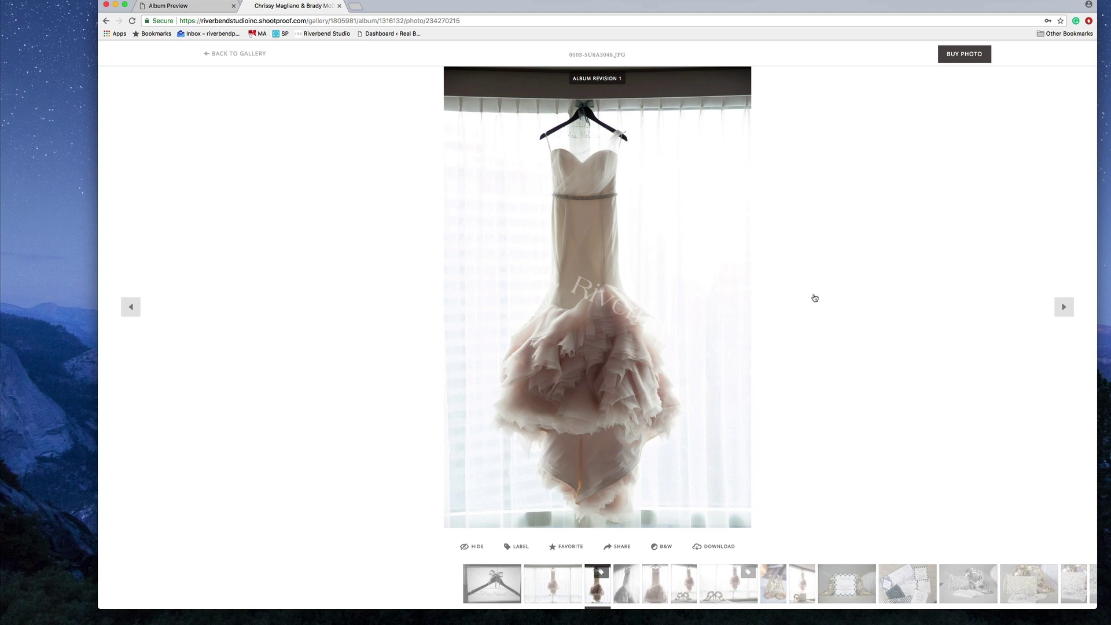
{"action": "left_click", "coordinate": [637, 581]}
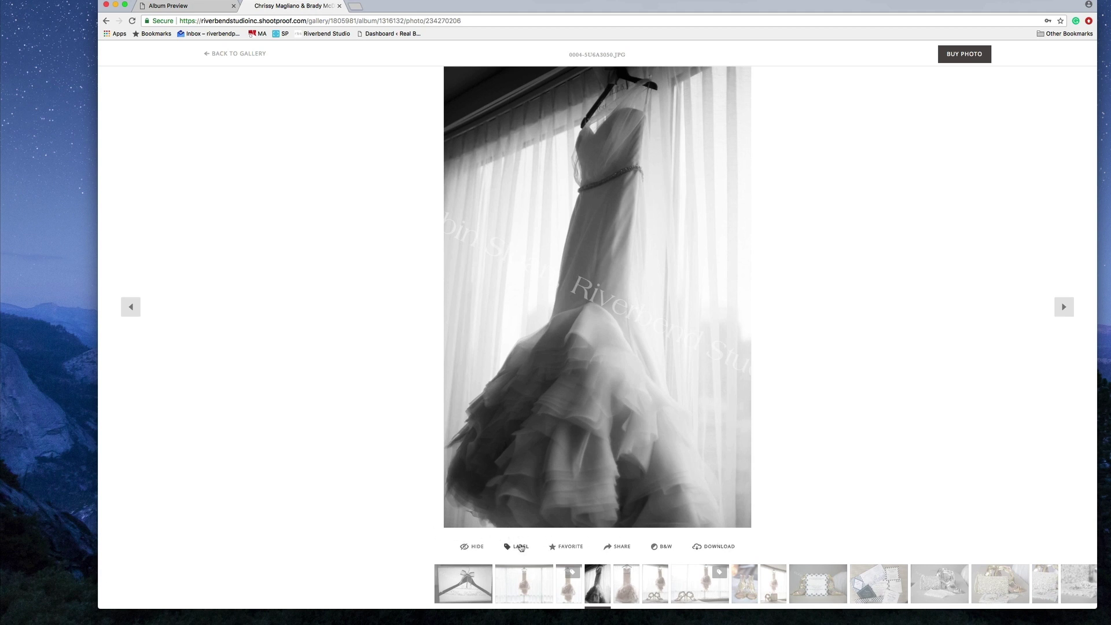
Label the black-and-white dress photo as Album Revision 1
{"action": "left_click", "coordinate": [521, 548]}
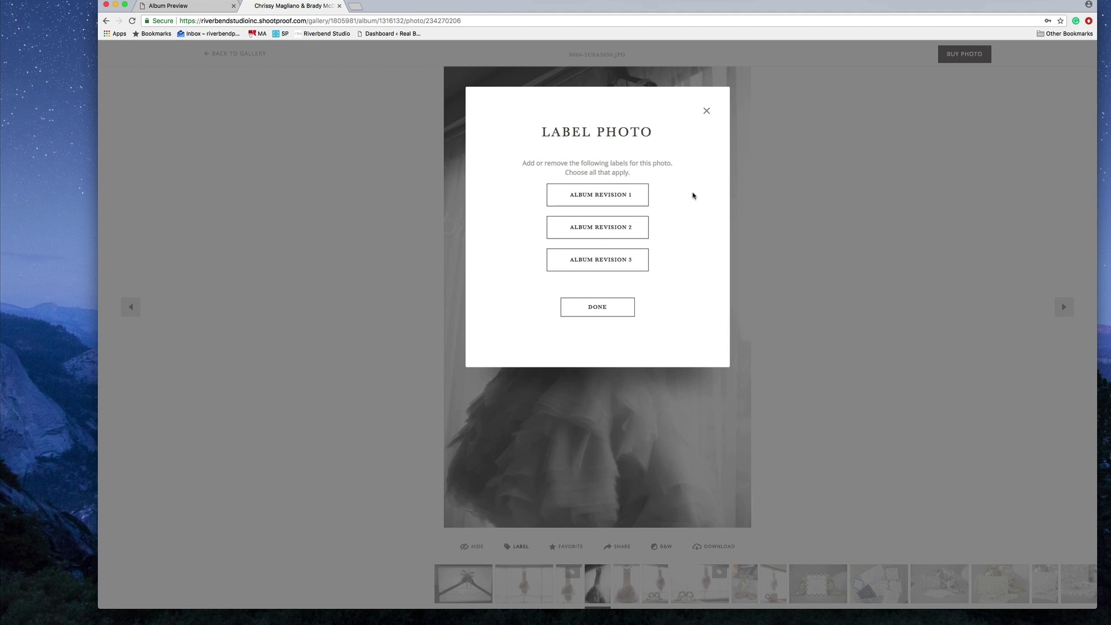
{"action": "left_click", "coordinate": [581, 195]}
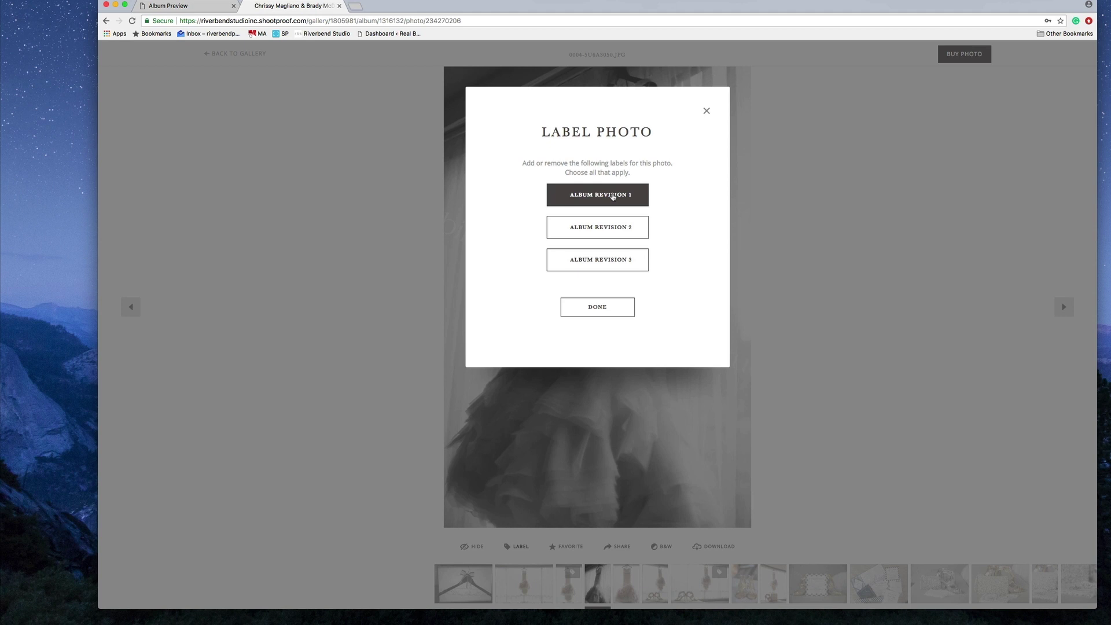
{"action": "left_click", "coordinate": [613, 197]}
{"action": "left_click", "coordinate": [614, 314]}
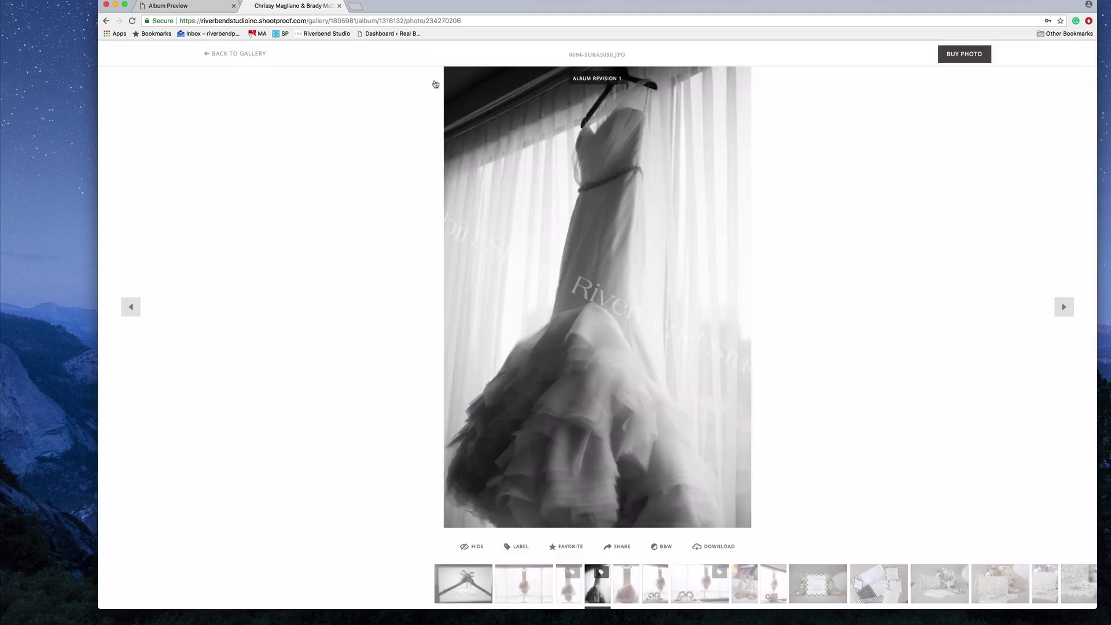
Return to the album and view the Album Revision 1 collection among the labeled favorites
{"action": "left_click", "coordinate": [253, 54]}
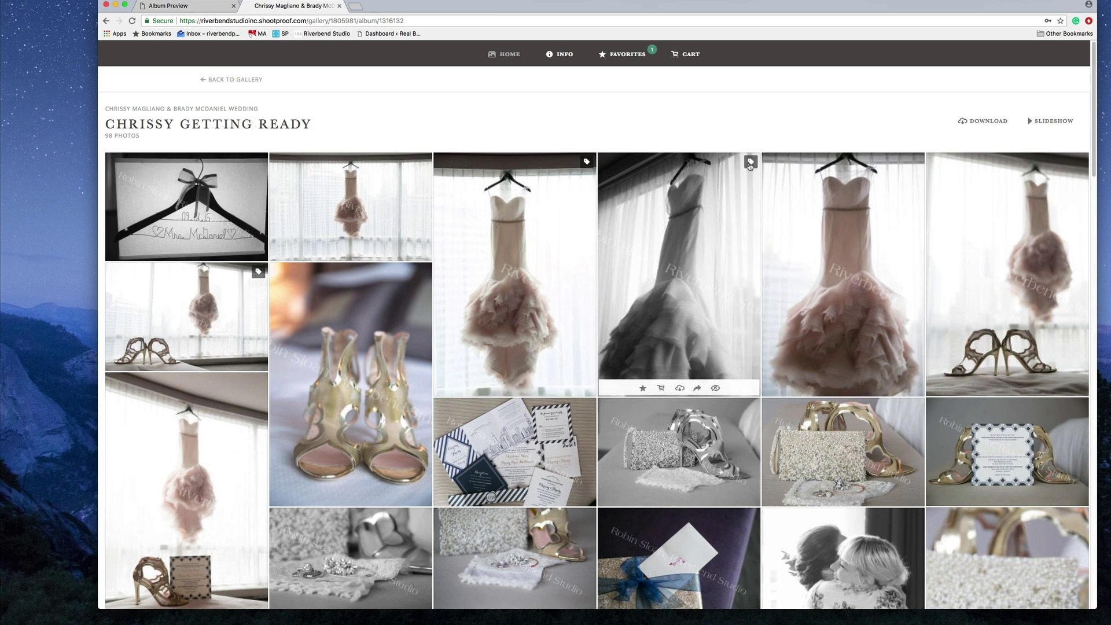
{"action": "left_click", "coordinate": [634, 59]}
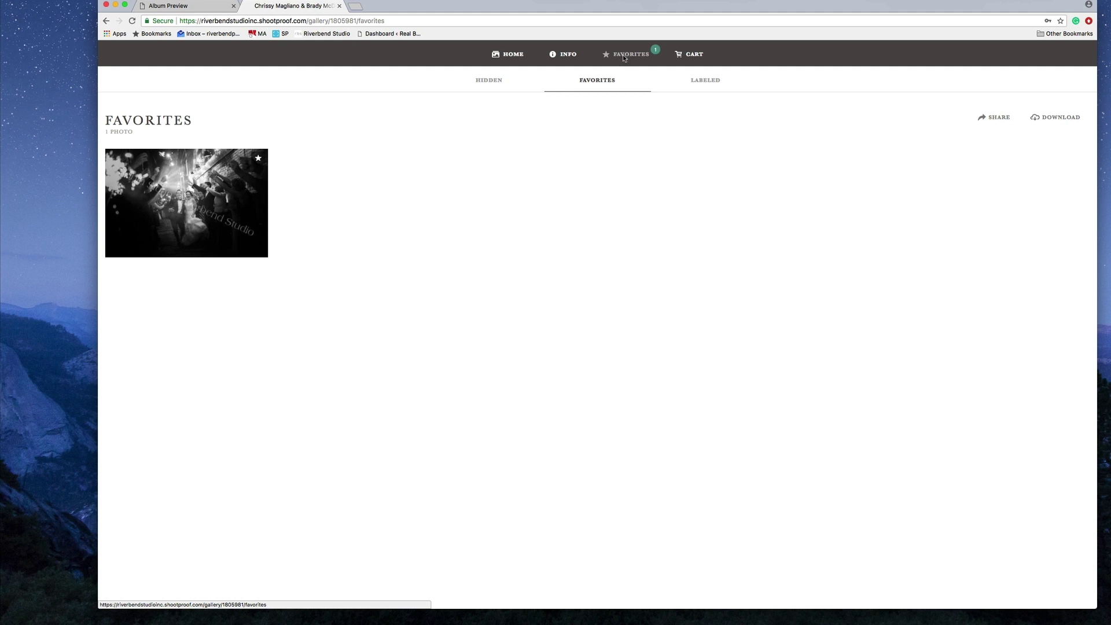
{"action": "left_click", "coordinate": [700, 82]}
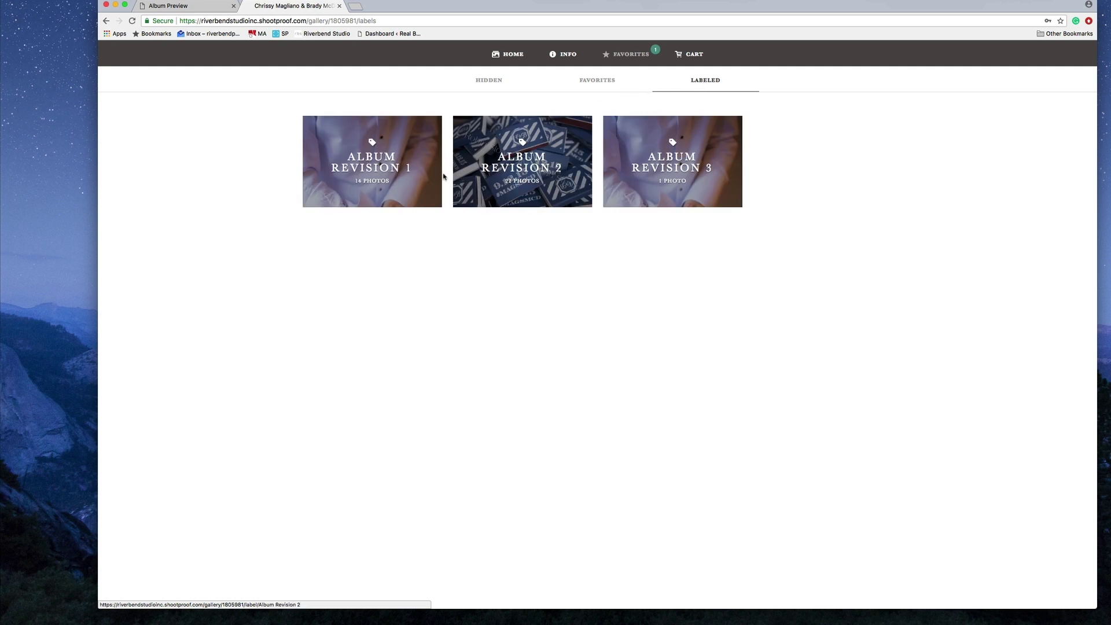
{"action": "left_click", "coordinate": [376, 170]}
{"action": "scroll", "coordinate": [718, 372], "scroll_direction": "down", "scroll_amount": 1}
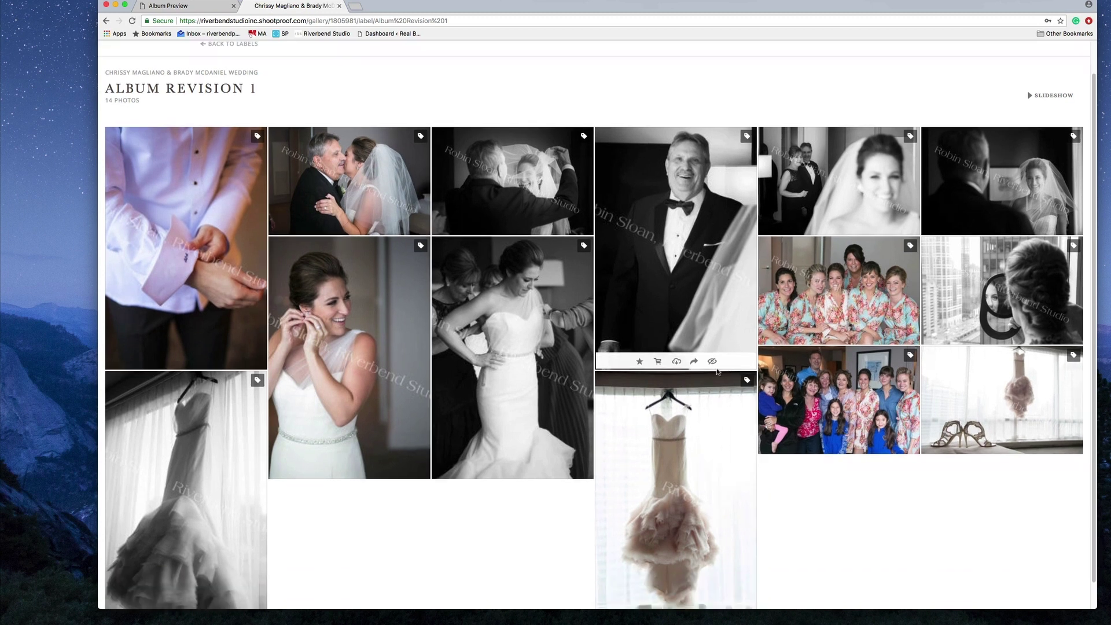
Check the black-and-white dress photo in the Album Revision 1 collection and return to the gallery home
{"action": "left_click", "coordinate": [235, 429]}
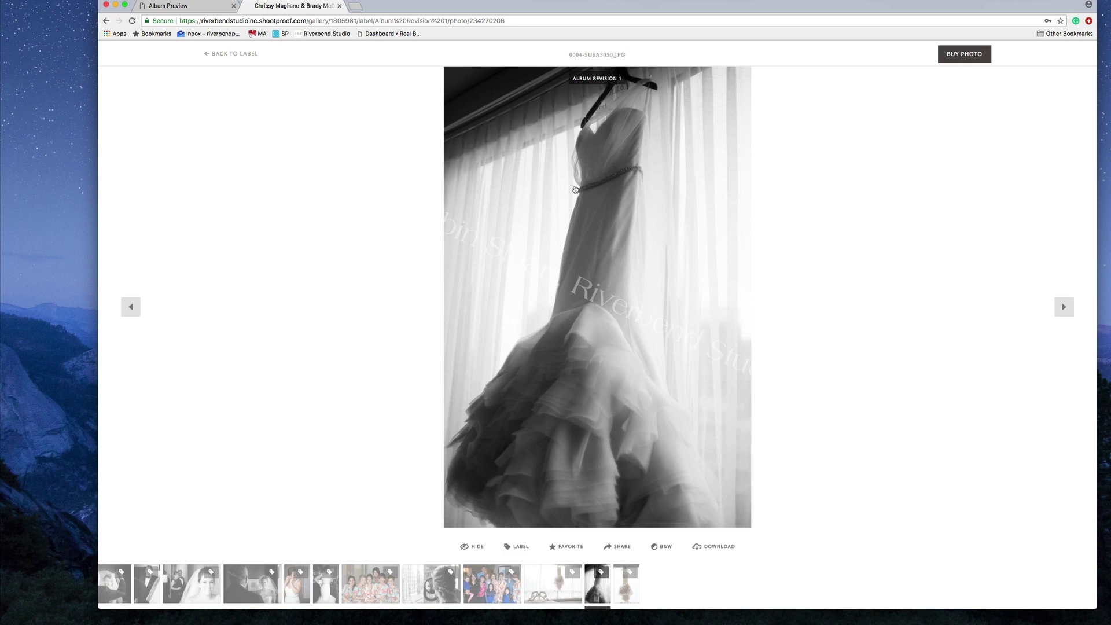
{"action": "left_click", "coordinate": [240, 57]}
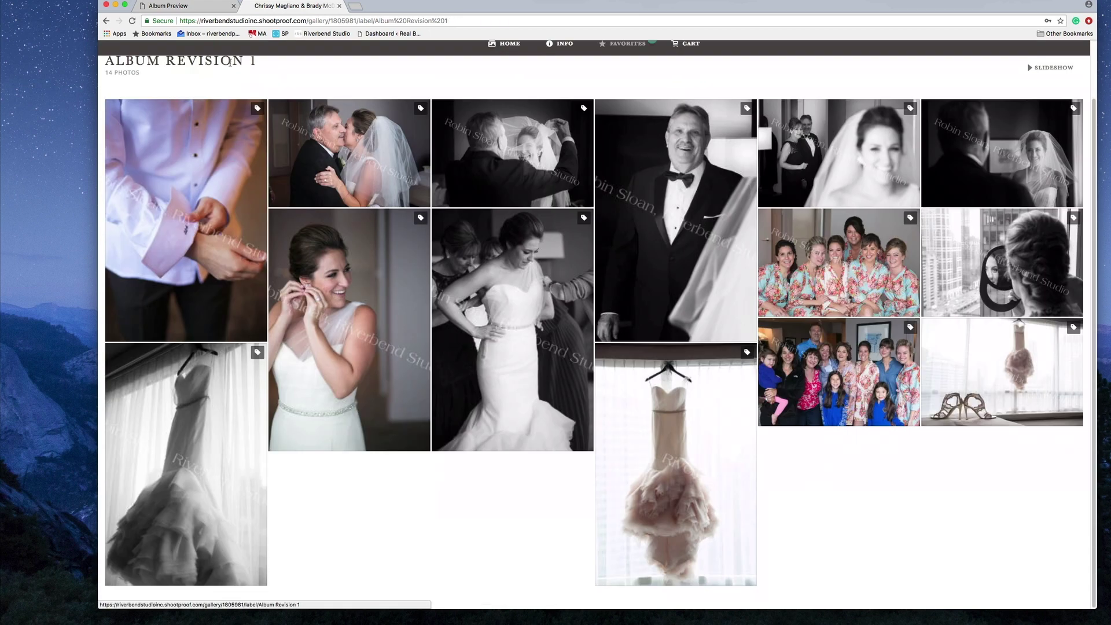
{"action": "left_click", "coordinate": [509, 54]}
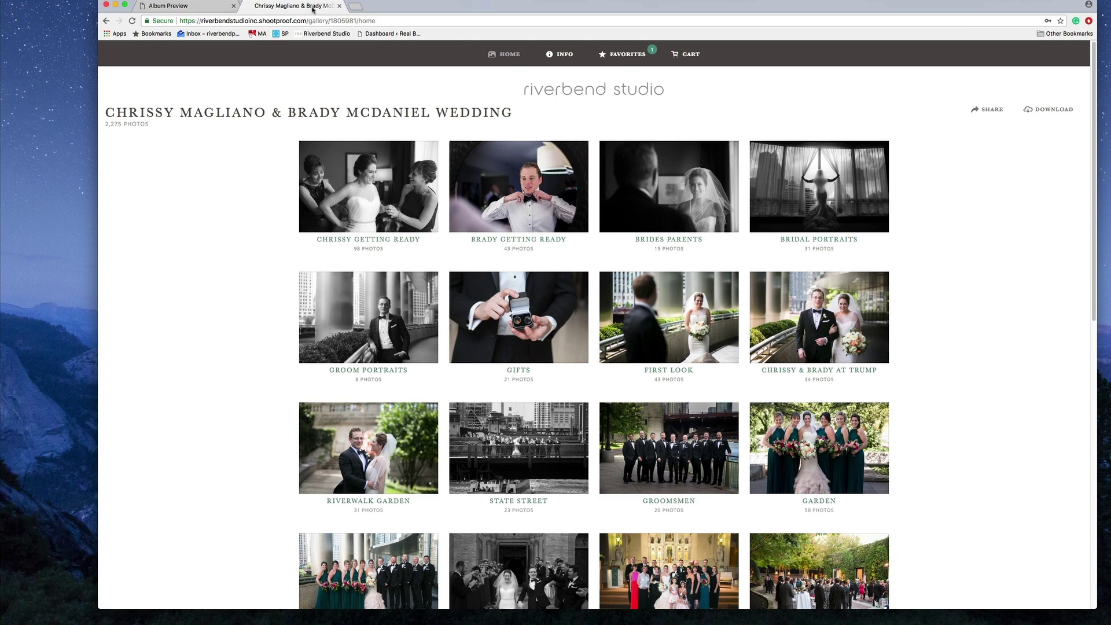
Switch to the Album Preview page, look at the View All and View Filenames modes, and return to the HTML5 view
{"action": "left_click", "coordinate": [179, 7]}
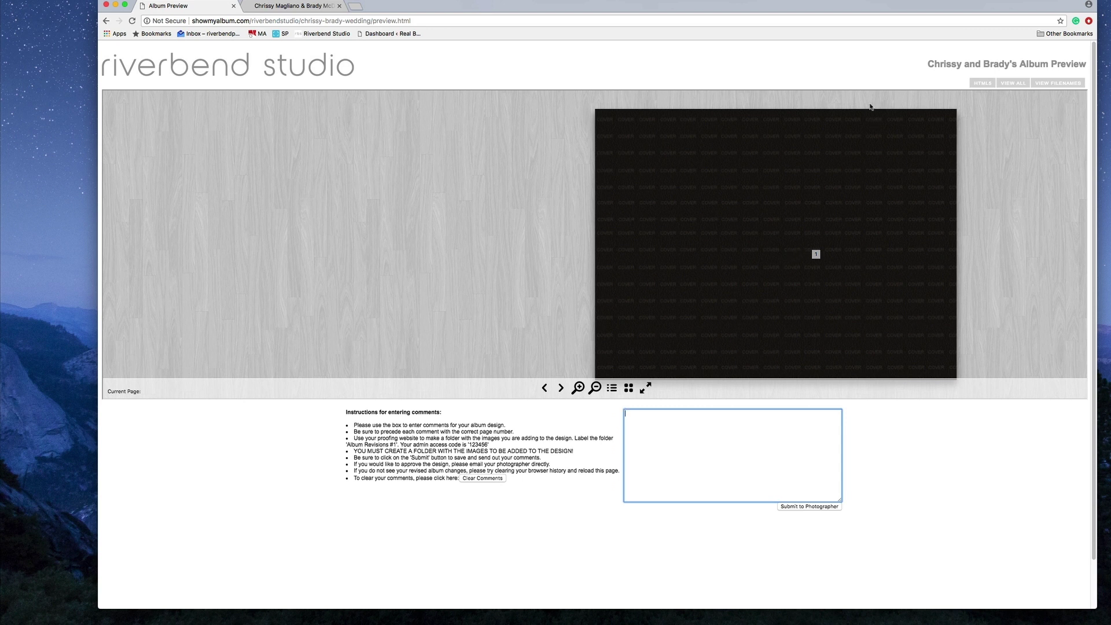
{"action": "left_click", "coordinate": [982, 87]}
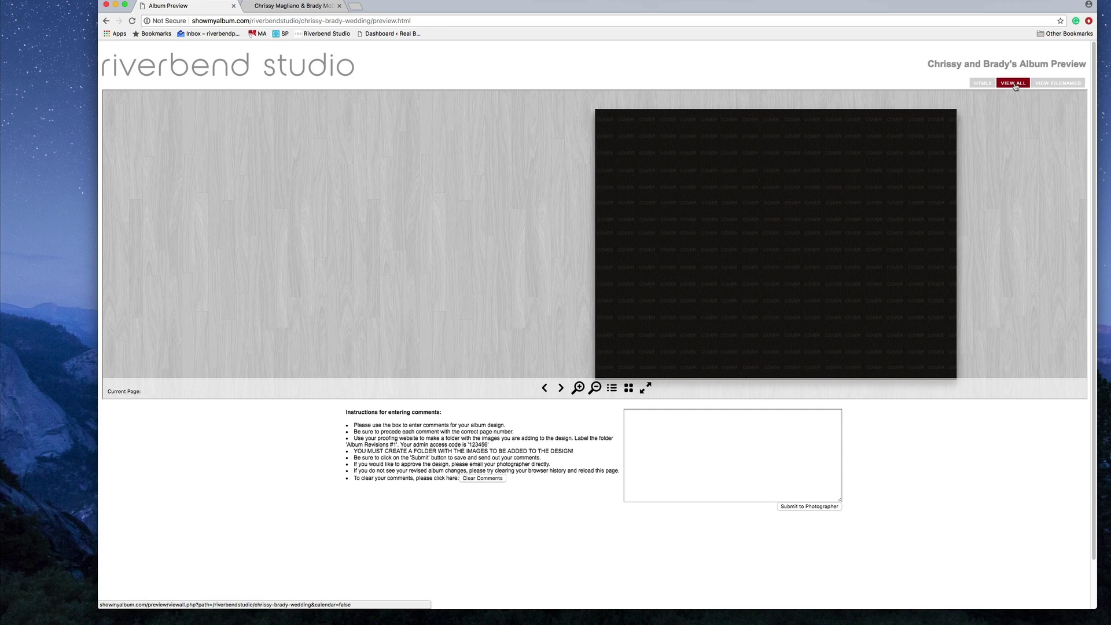
{"action": "left_click", "coordinate": [1014, 84]}
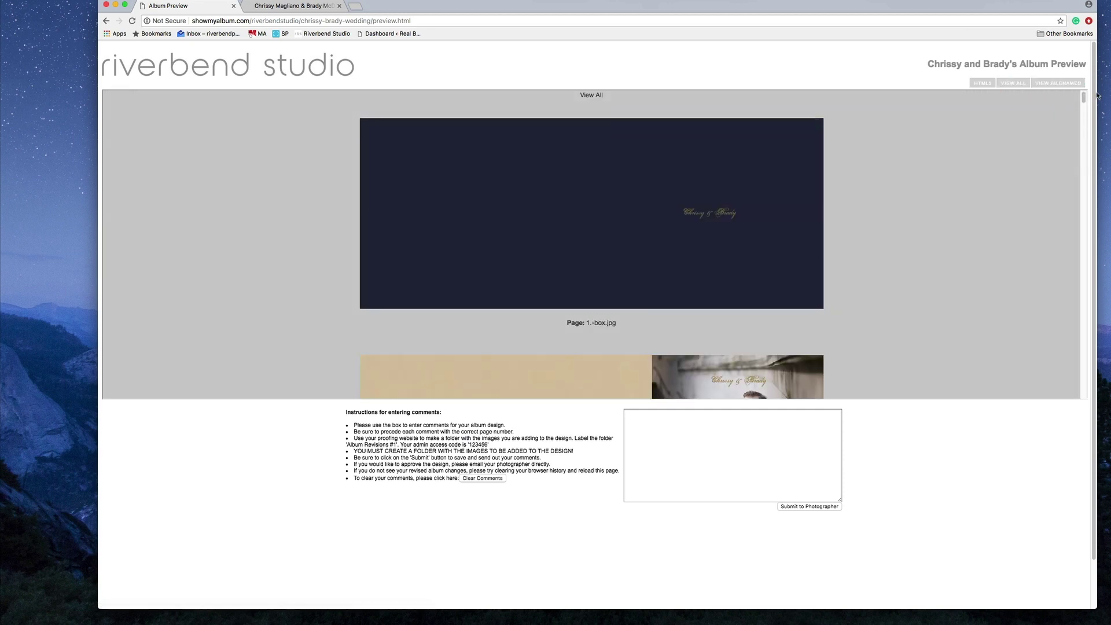
{"action": "scroll", "coordinate": [1076, 103], "scroll_direction": "down", "scroll_amount": 10}
{"action": "scroll", "coordinate": [1074, 104], "scroll_direction": "up", "scroll_amount": 6}
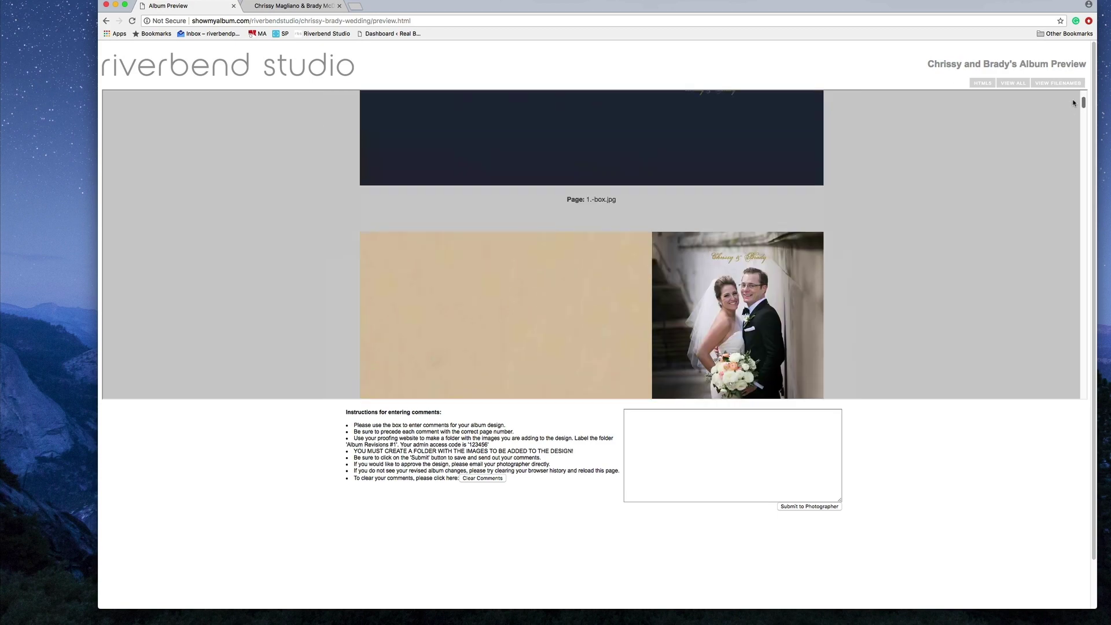
{"action": "left_click", "coordinate": [1058, 83]}
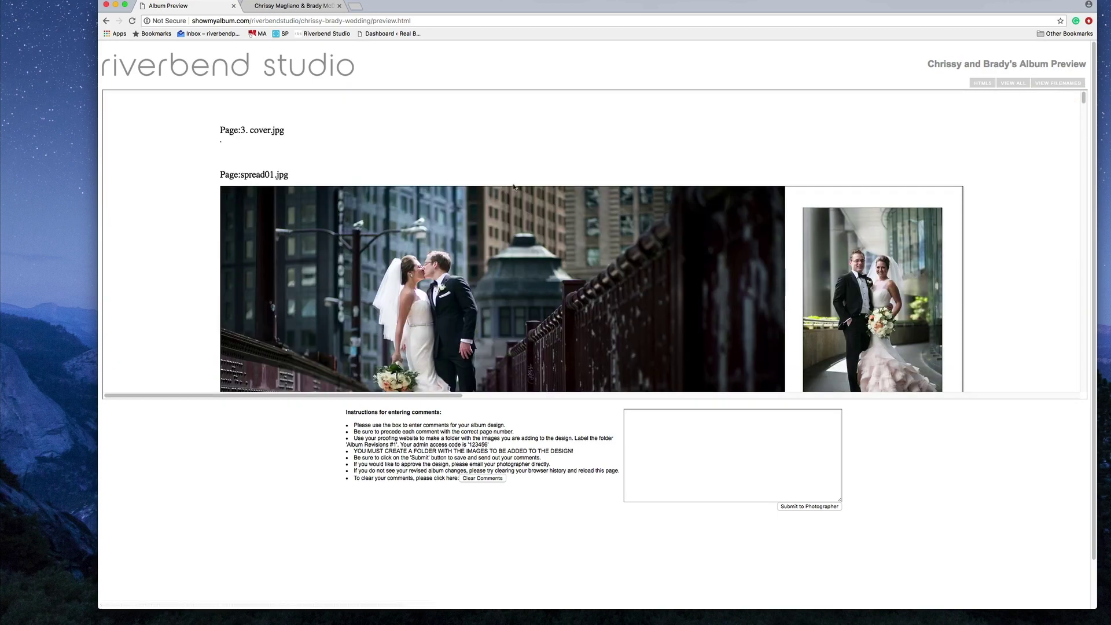
{"action": "left_click", "coordinate": [973, 84]}
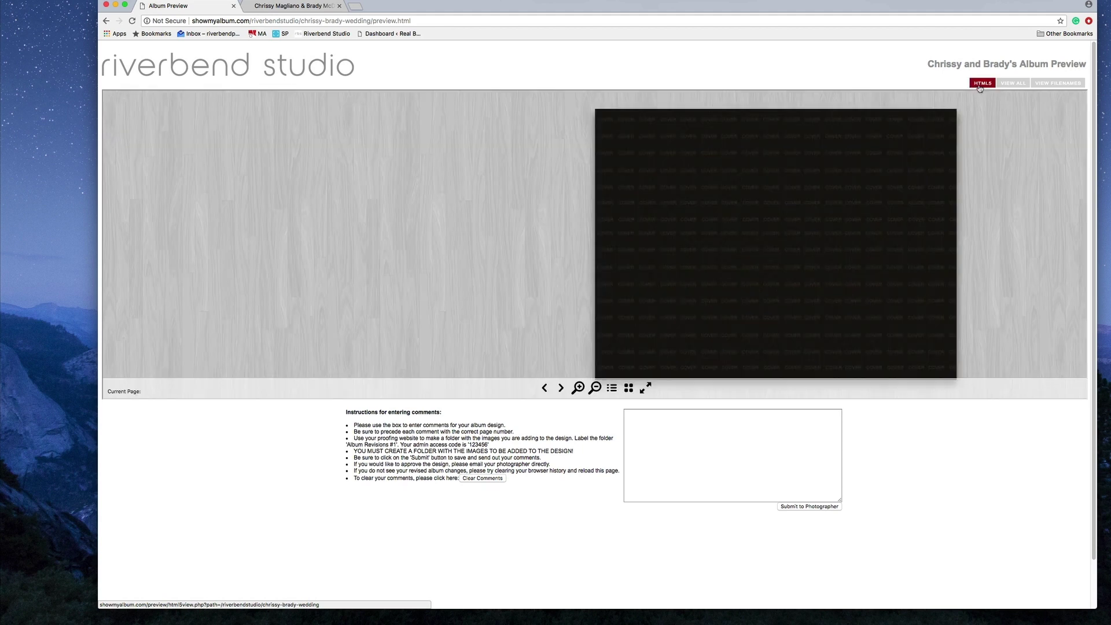
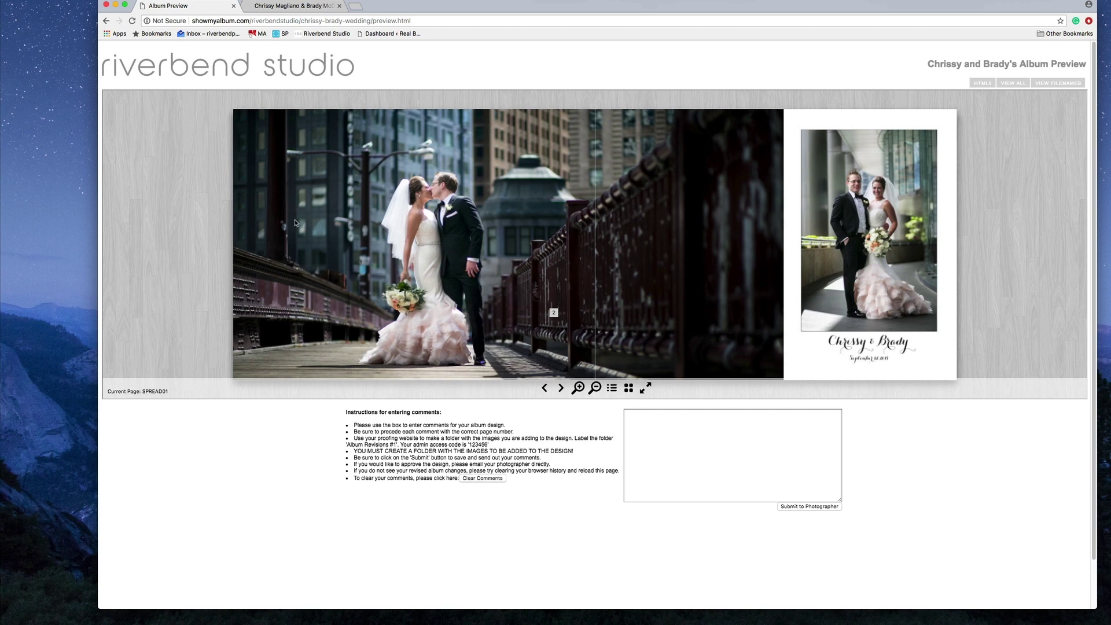
Page forward through the album preview from SPREAD01 to SPREAD04
{"action": "left_click", "coordinate": [561, 389]}
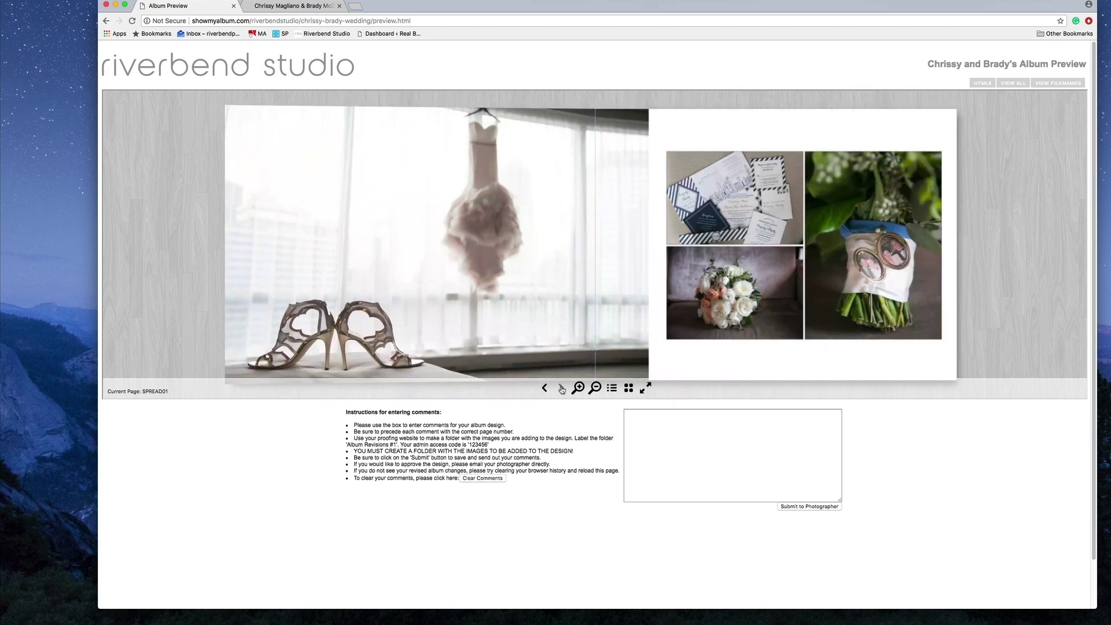
{"action": "left_click", "coordinate": [561, 389]}
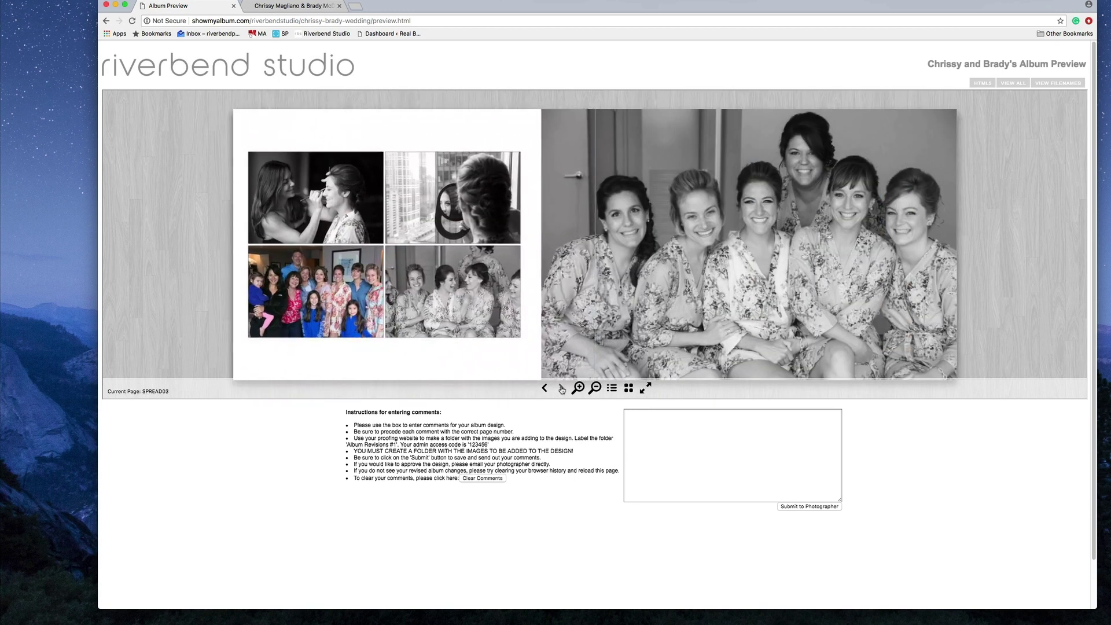
{"action": "left_click", "coordinate": [561, 389]}
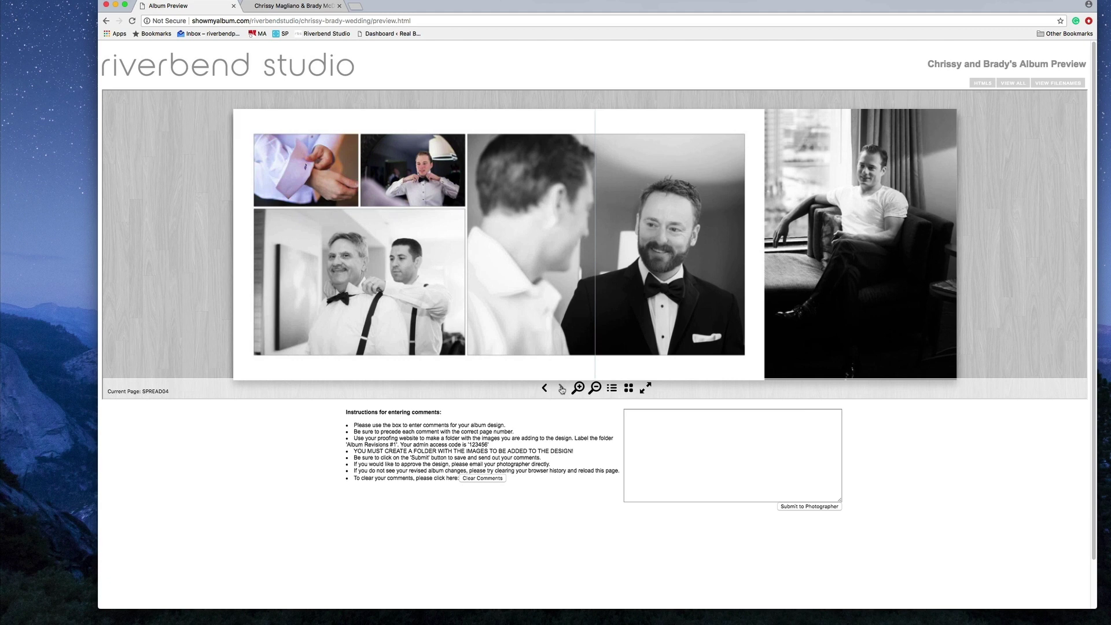
Page forward through the album preview from SPREAD04 to SPREAD08, and go back to SPREAD07
{"action": "left_click", "coordinate": [561, 389]}
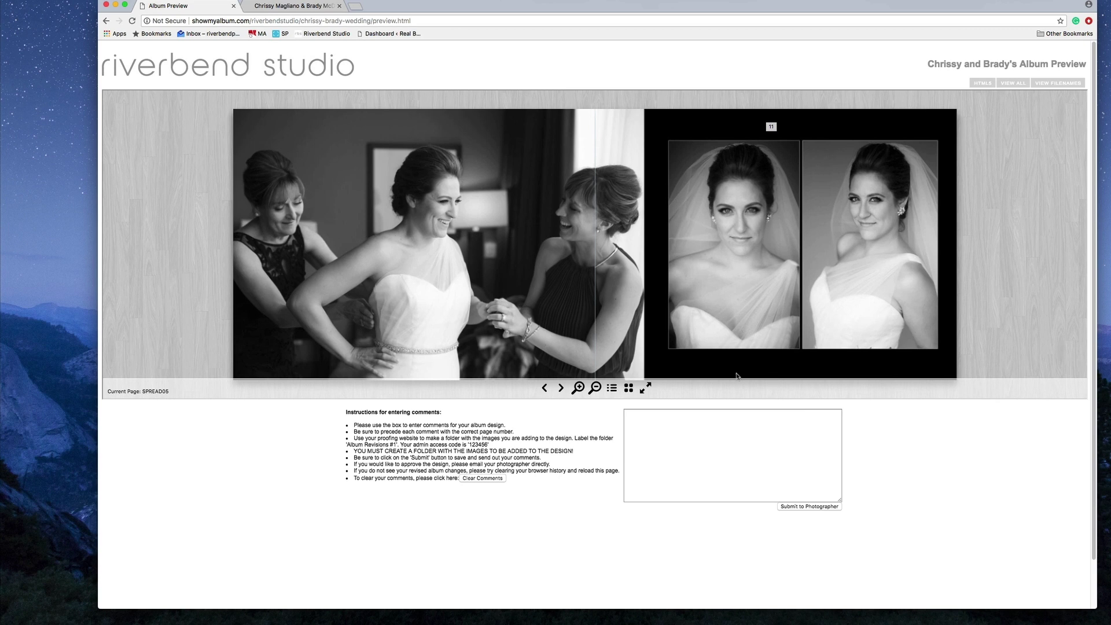
{"action": "left_click", "coordinate": [561, 392]}
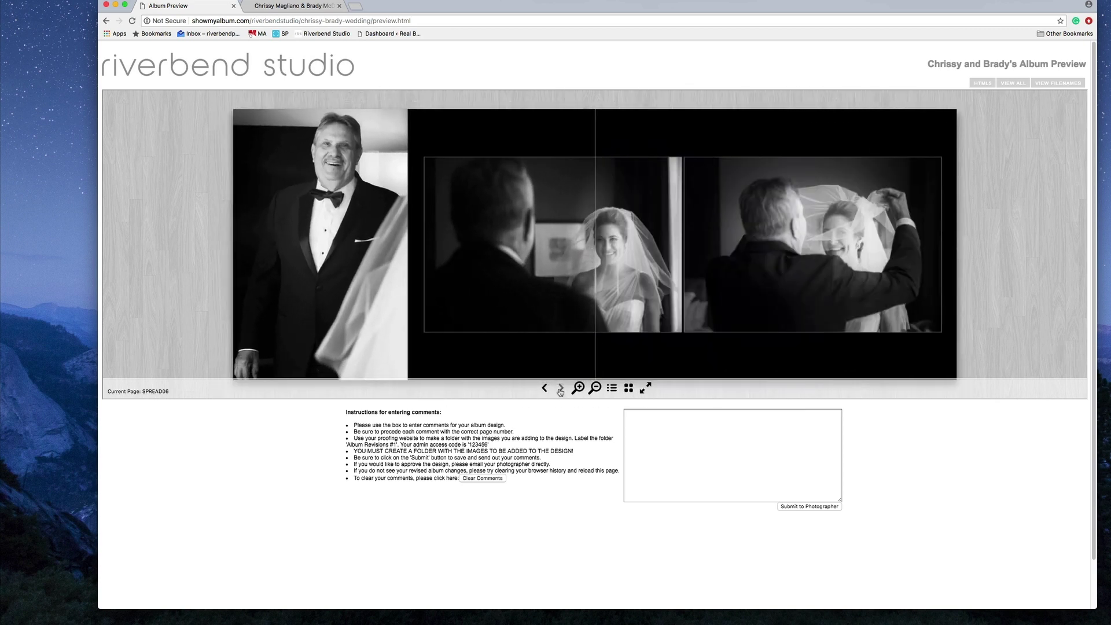
{"action": "left_click", "coordinate": [560, 391]}
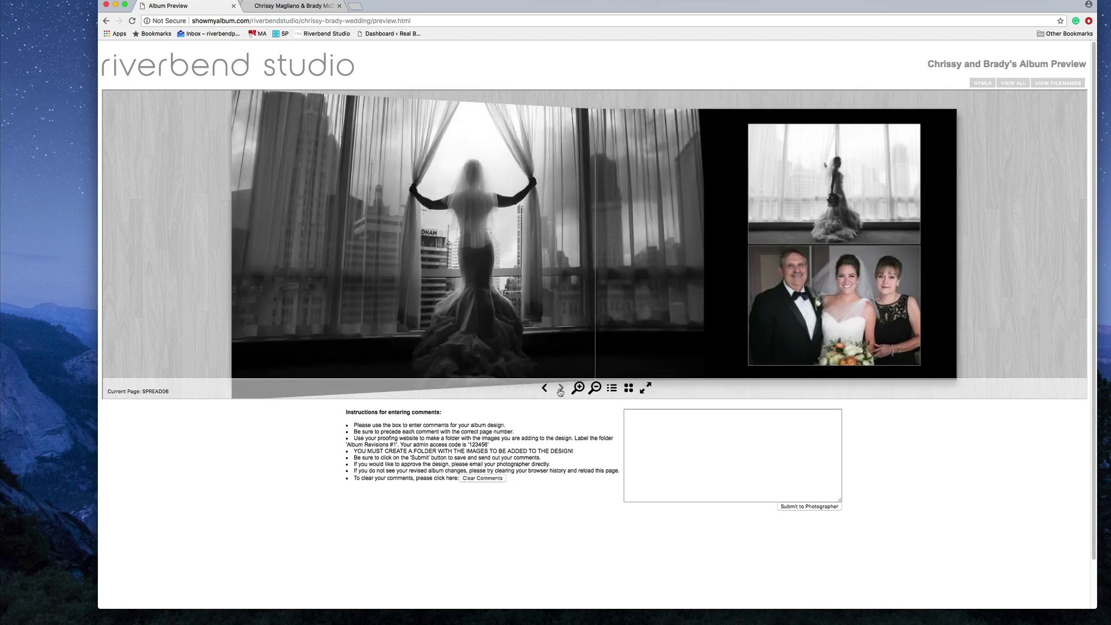
{"action": "left_click", "coordinate": [561, 391]}
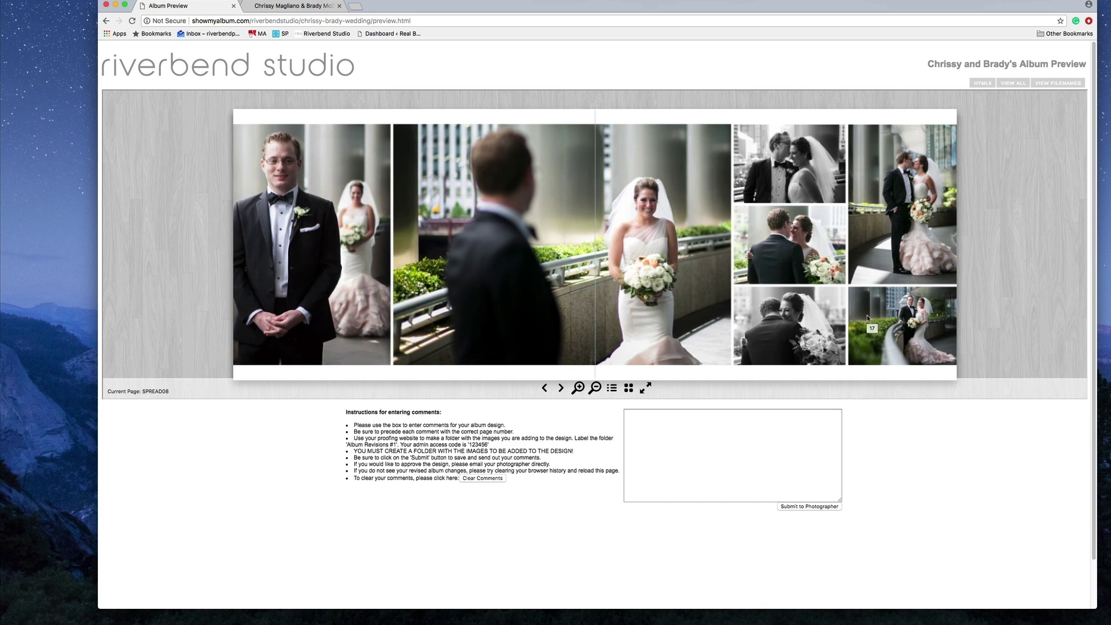
{"action": "left_click", "coordinate": [545, 389]}
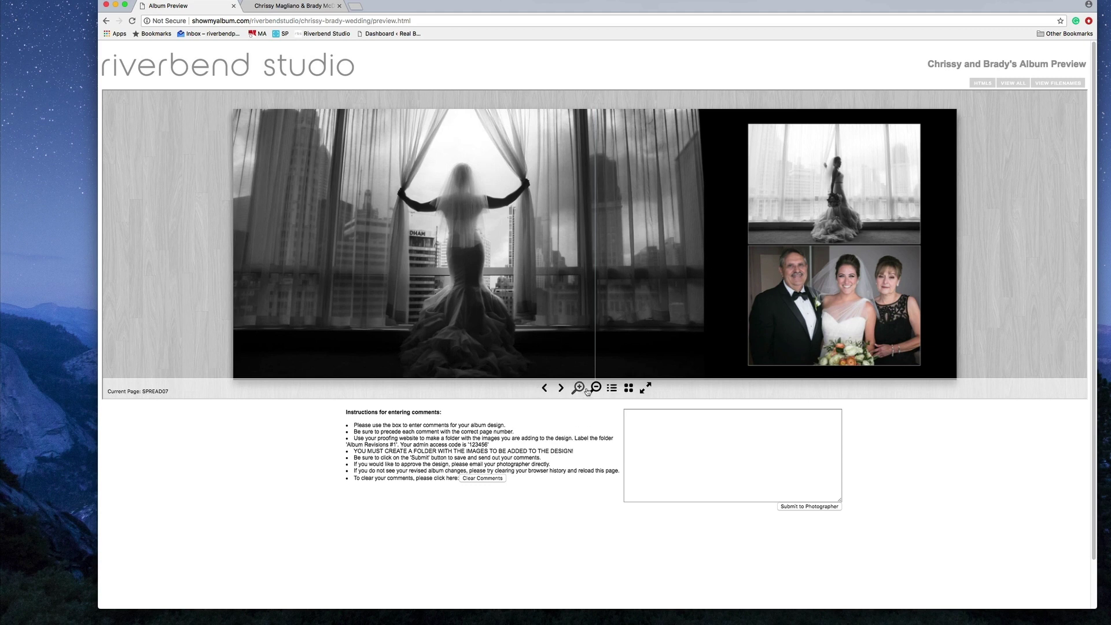
Show the spread name list, jump to SPREAD05 and SPREAD08 from it, and close the list
{"action": "left_click", "coordinate": [614, 389]}
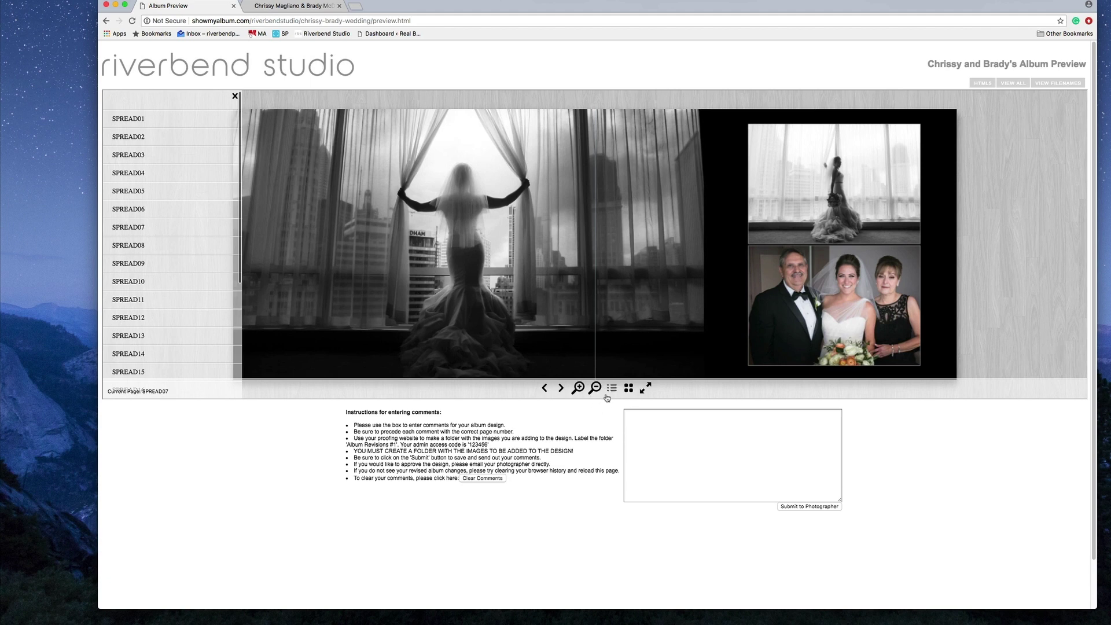
{"action": "left_click", "coordinate": [129, 191]}
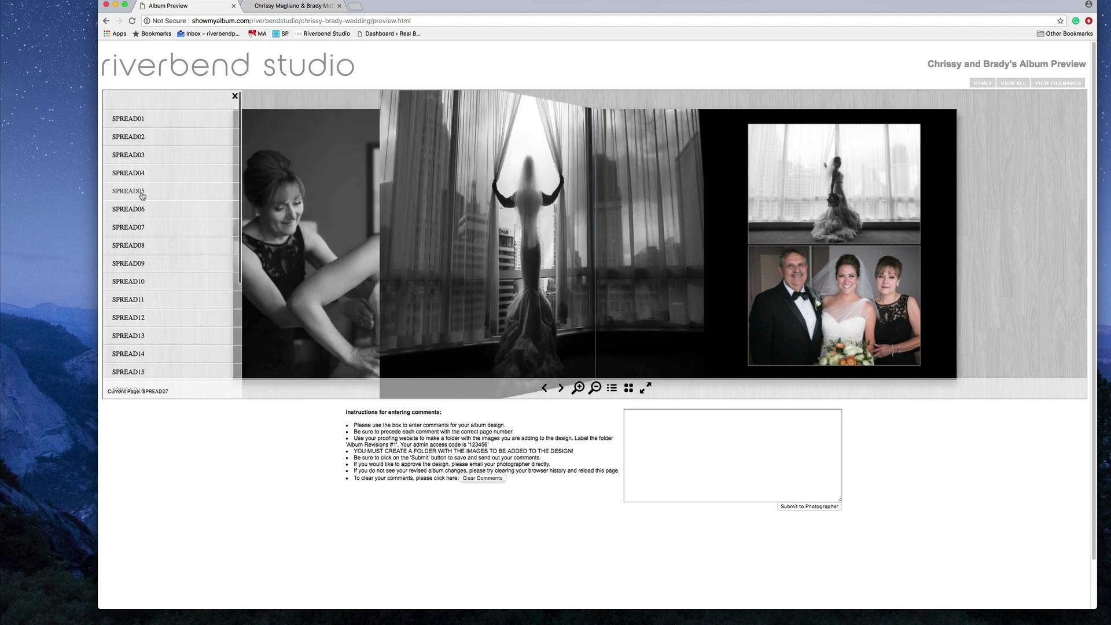
{"action": "left_click", "coordinate": [149, 246]}
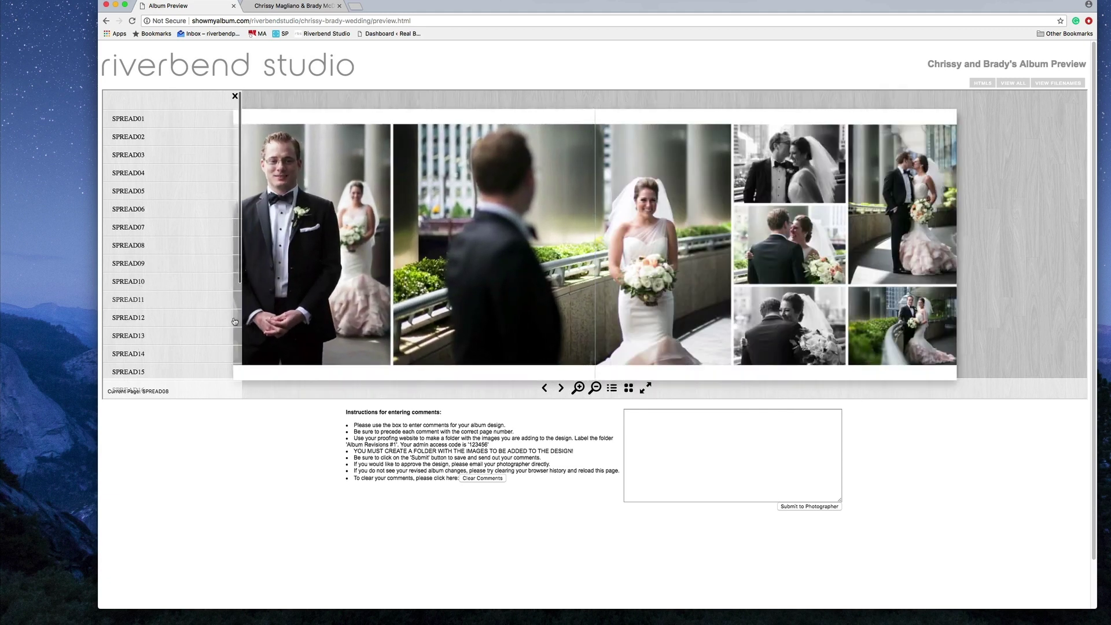
{"action": "left_click", "coordinate": [611, 392]}
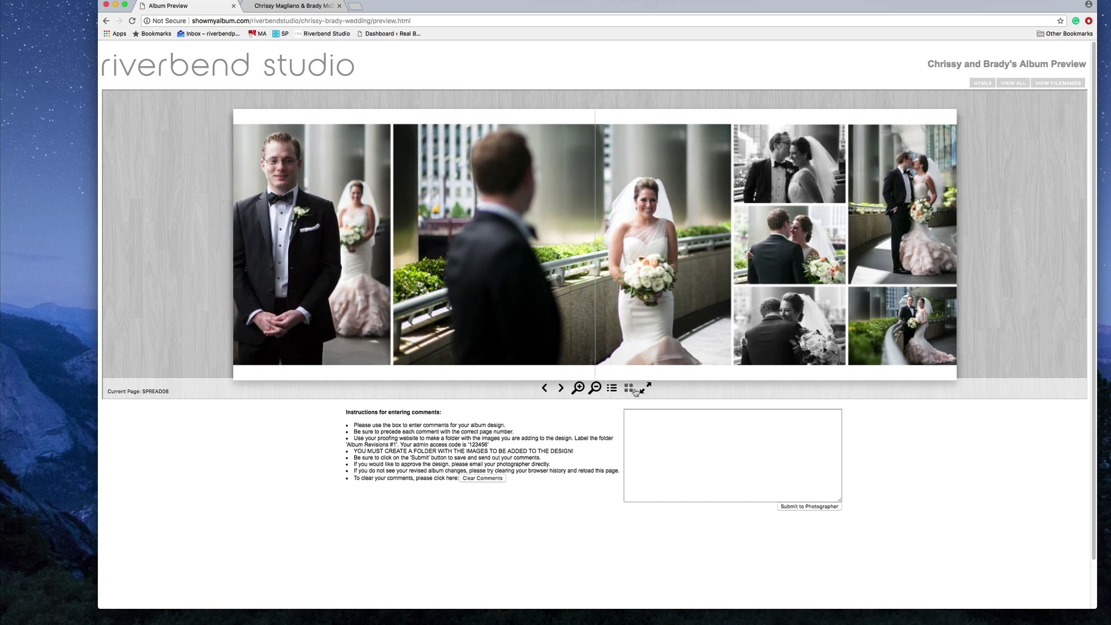
Show the spread thumbnails and use them to view SPREAD05, SPREAD08, SPREAD09 and SPREAD04
{"action": "left_click", "coordinate": [629, 389]}
{"action": "left_click", "coordinate": [1068, 251]}
{"action": "scroll", "coordinate": [1051, 312], "scroll_direction": "down", "scroll_amount": 3}
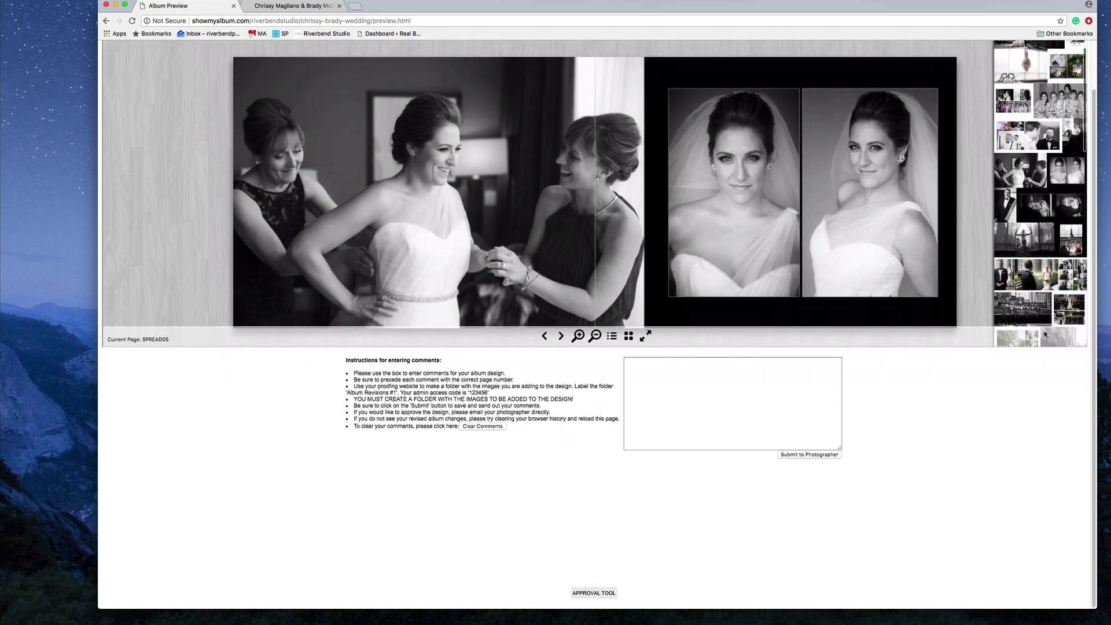
{"action": "left_click", "coordinate": [1040, 285]}
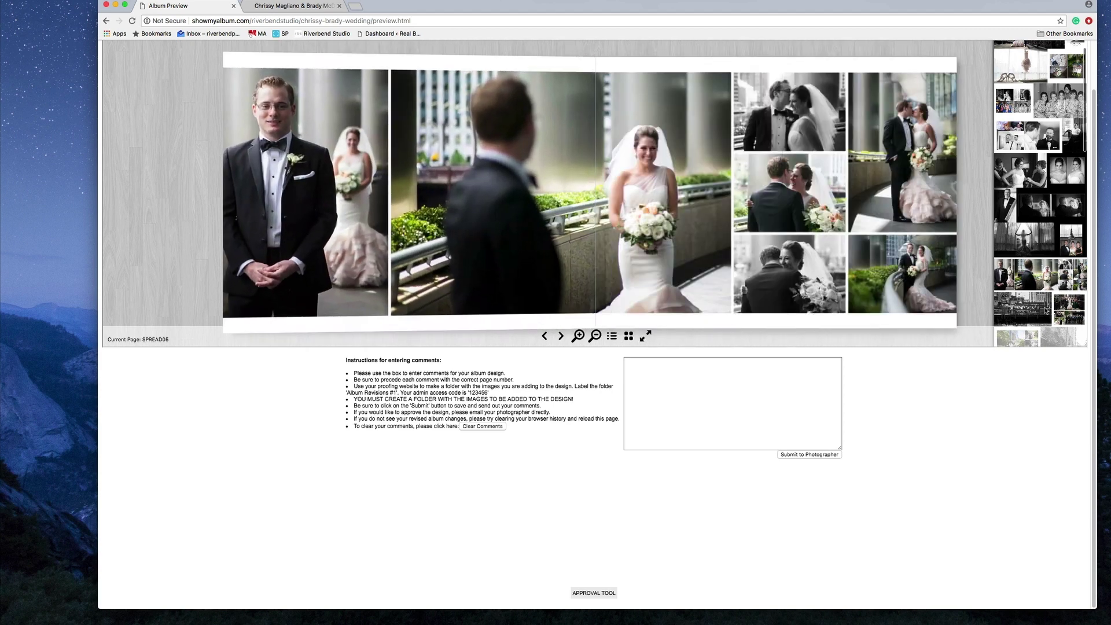
{"action": "left_click", "coordinate": [1044, 311]}
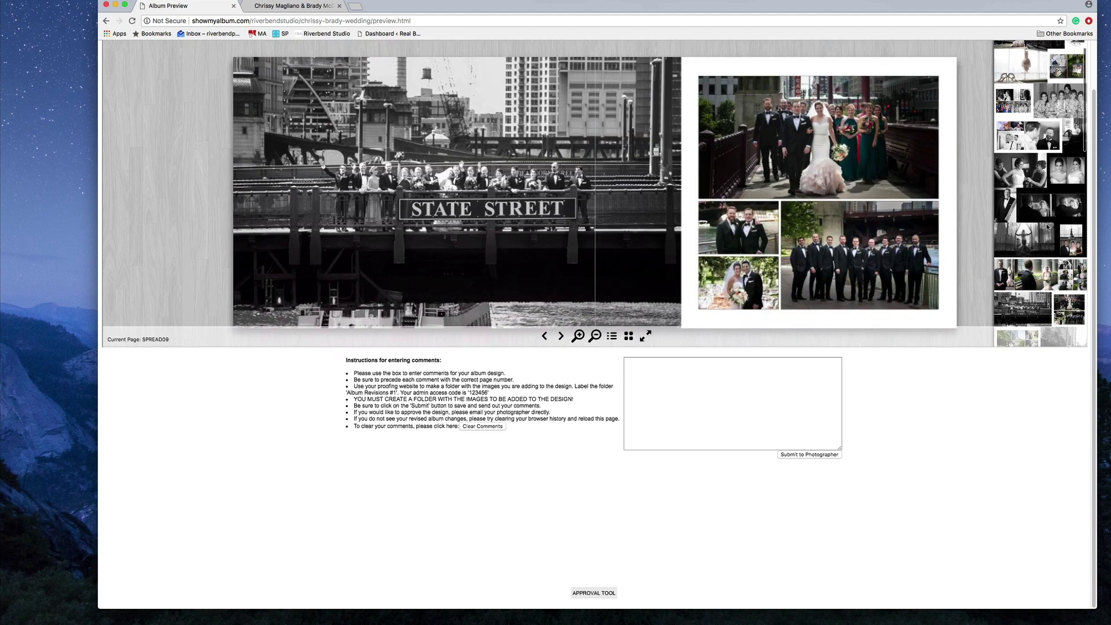
{"action": "scroll", "coordinate": [1042, 191], "scroll_direction": "down", "scroll_amount": 3}
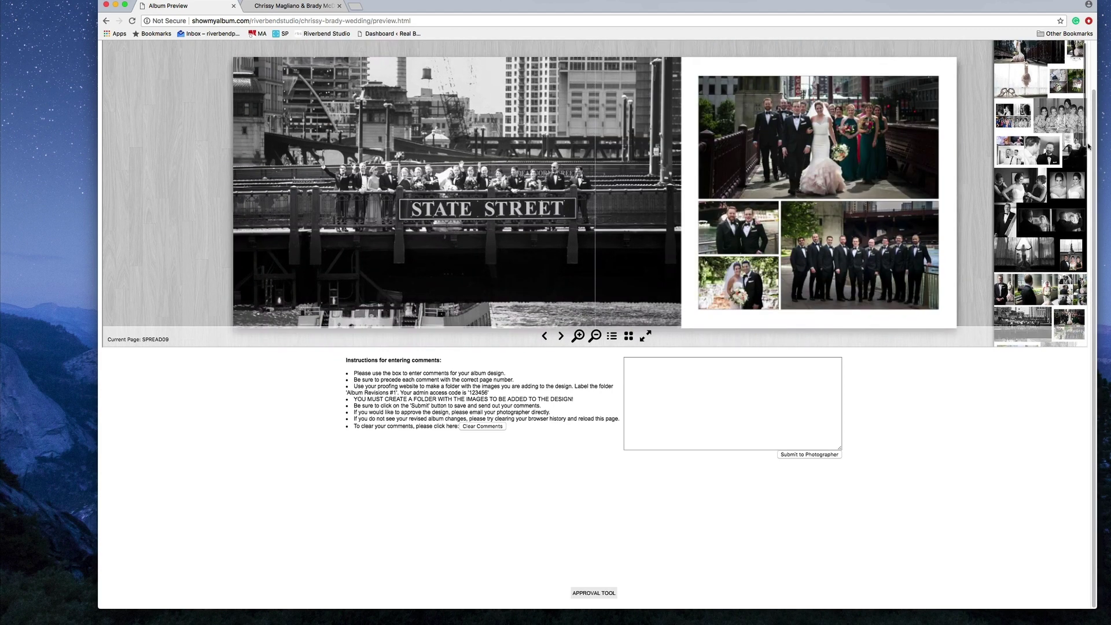
{"action": "left_click", "coordinate": [1017, 275]}
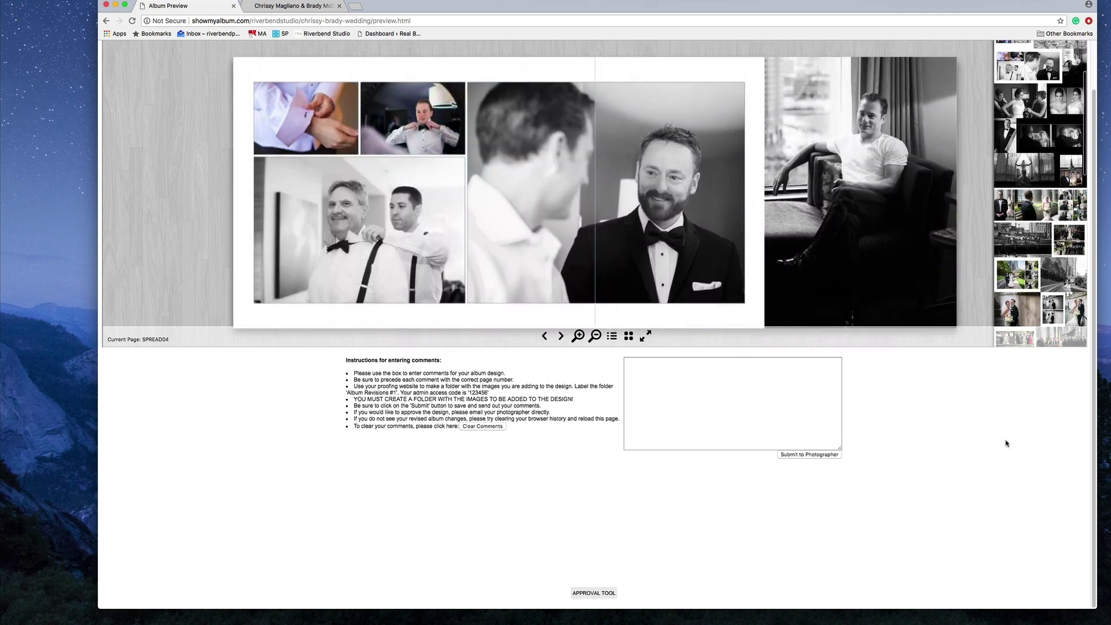
{"action": "scroll", "coordinate": [1094, 427], "scroll_direction": "up", "scroll_amount": 2}
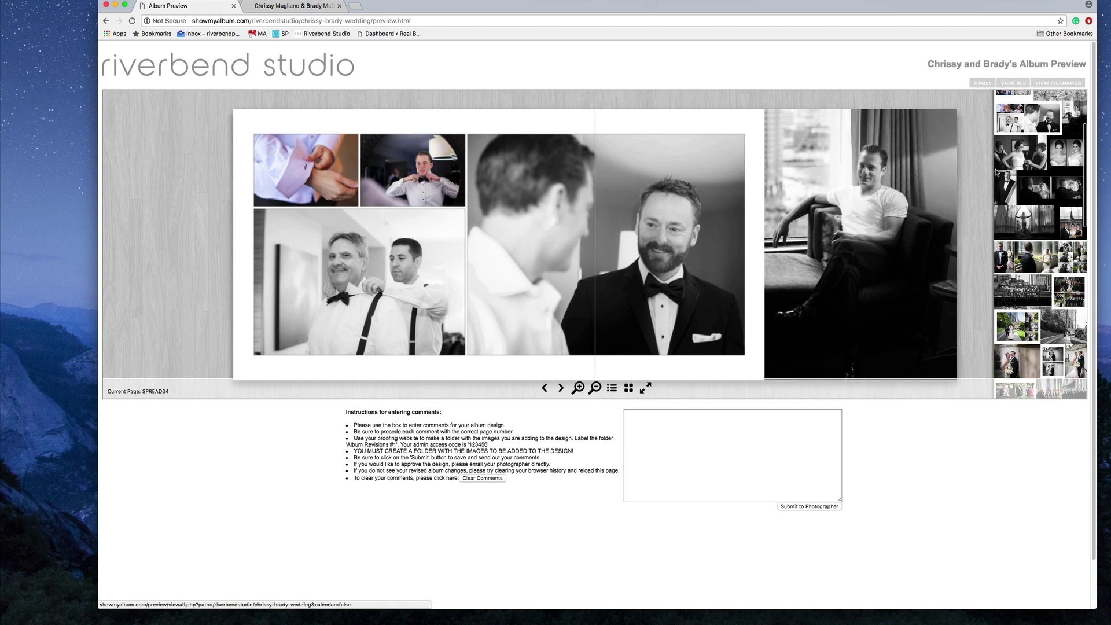
{"action": "scroll", "coordinate": [1084, 188], "scroll_direction": "down", "scroll_amount": 2}
{"action": "scroll", "coordinate": [1084, 191], "scroll_direction": "up", "scroll_amount": 3}
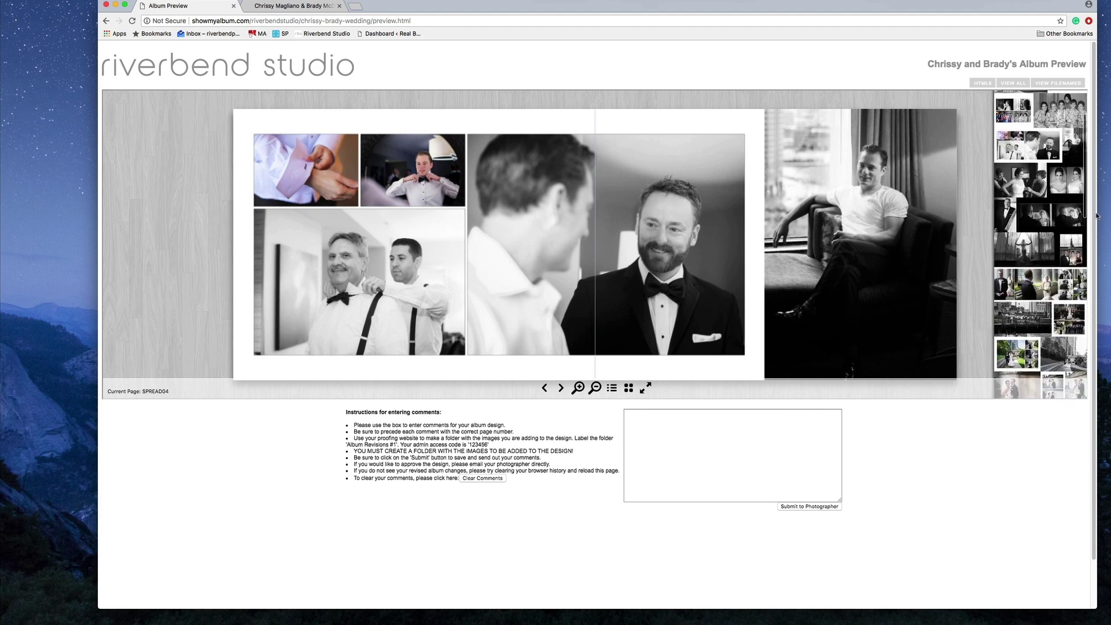
Examine SPREAD04 up close, and open SPREAD02 from the thumbnails zoomed back out to the whole spread
{"action": "scroll", "coordinate": [656, 272], "scroll_direction": "up", "scroll_amount": 1}
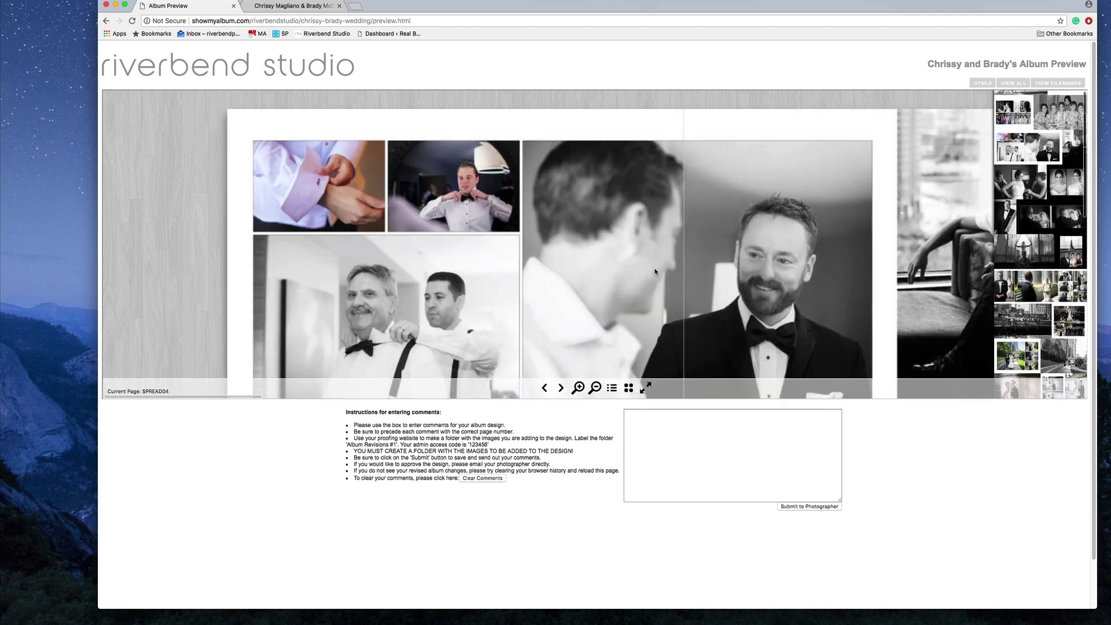
{"action": "scroll", "coordinate": [656, 271], "scroll_direction": "up", "scroll_amount": 2}
{"action": "scroll", "coordinate": [1043, 111], "scroll_direction": "down", "scroll_amount": 2}
{"action": "scroll", "coordinate": [1043, 112], "scroll_direction": "up", "scroll_amount": 3}
{"action": "left_click", "coordinate": [1033, 121]}
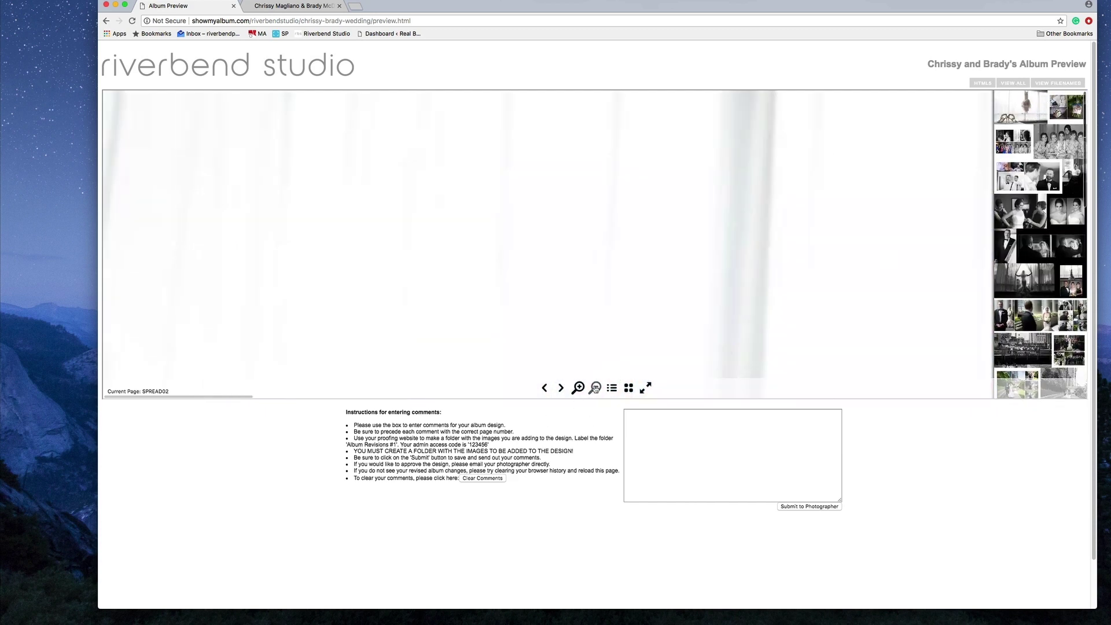
{"action": "left_click", "coordinate": [595, 388]}
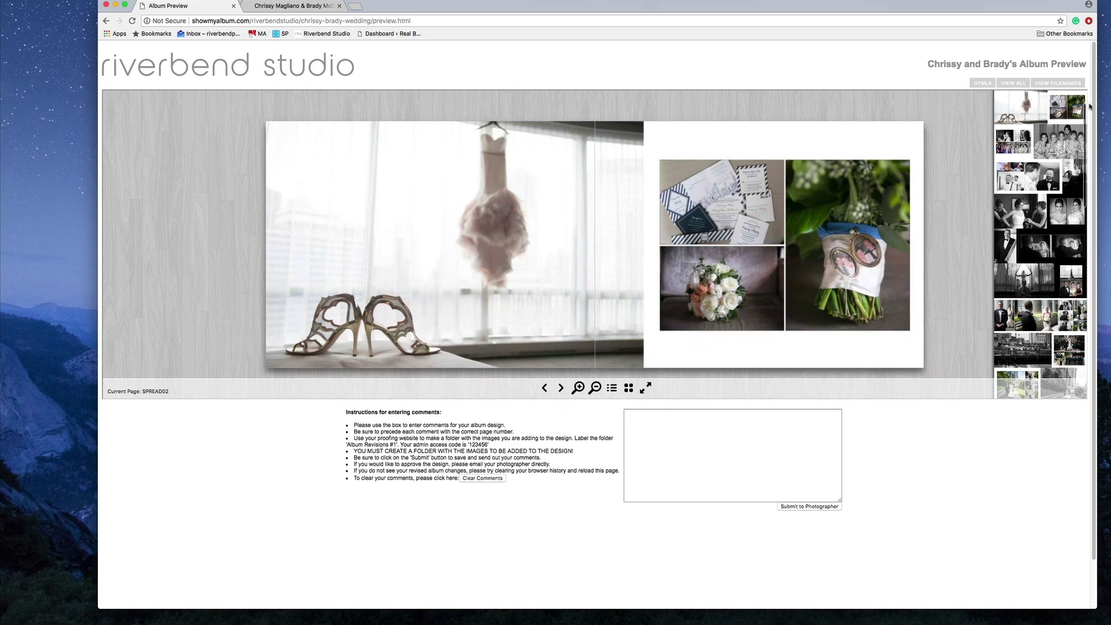
Open SPREAD01 from the thumbnails and enter the comment "01 - Change font to Pico Bold" for the photographer
{"action": "scroll", "coordinate": [1060, 112], "scroll_direction": "up", "scroll_amount": 1}
{"action": "left_click", "coordinate": [1055, 98]}
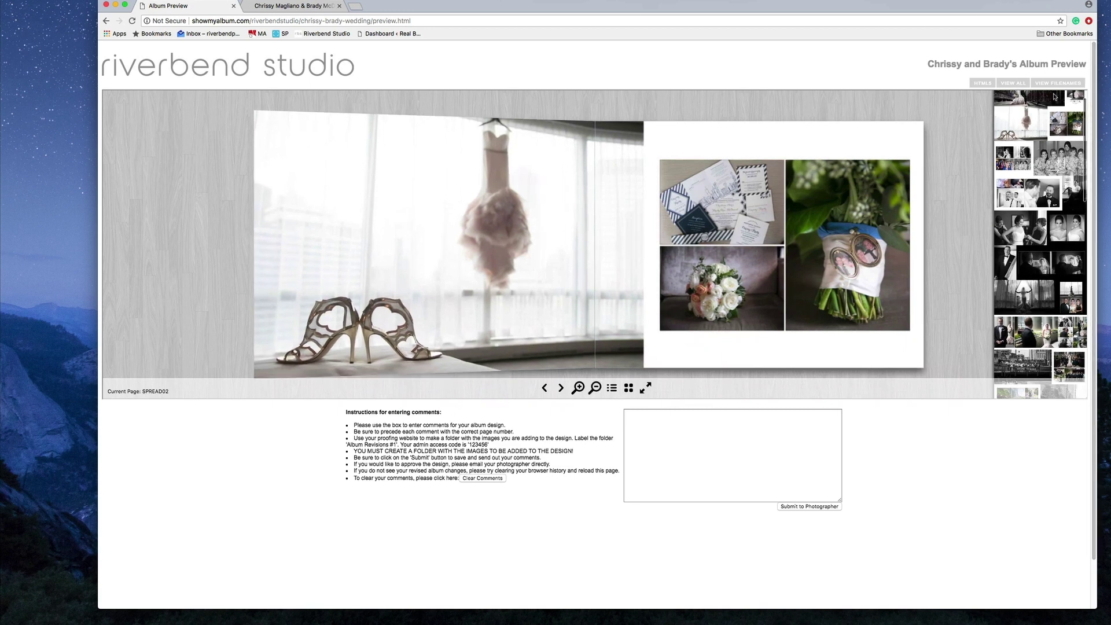
{"action": "left_click", "coordinate": [671, 425]}
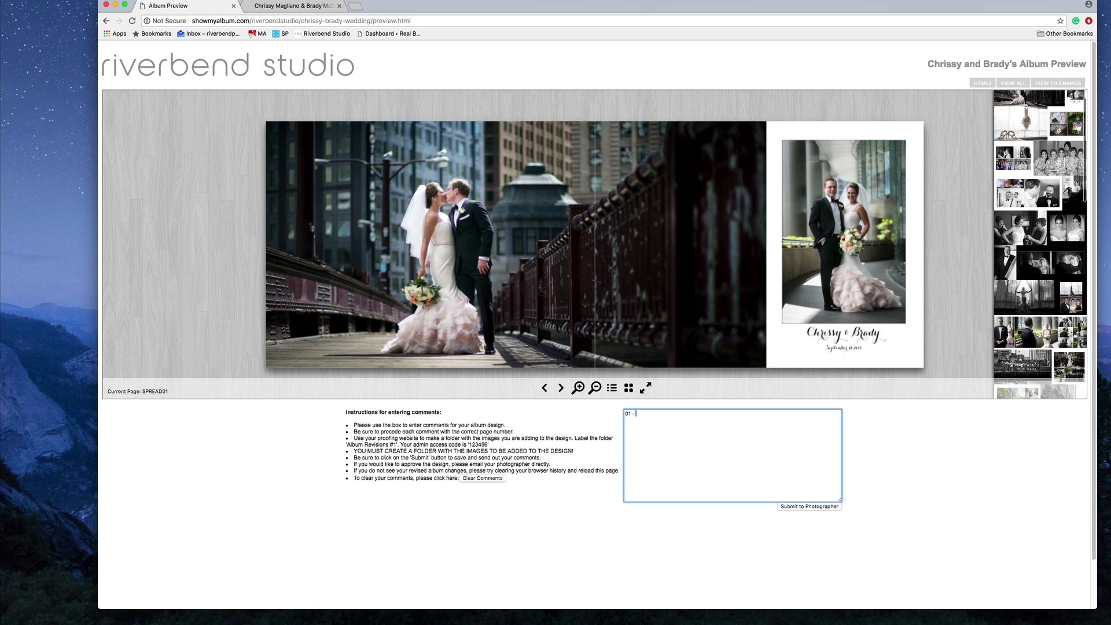
{"action": "type", "text": "hange"}
Page to SPREAD02 and add the comment "02 - perfect" on a second line
{"action": "type", "text": "2"}
{"action": "left_click", "coordinate": [561, 388]}
{"action": "left_click", "coordinate": [637, 421]}
{"action": "type", "text": "- perfect"}
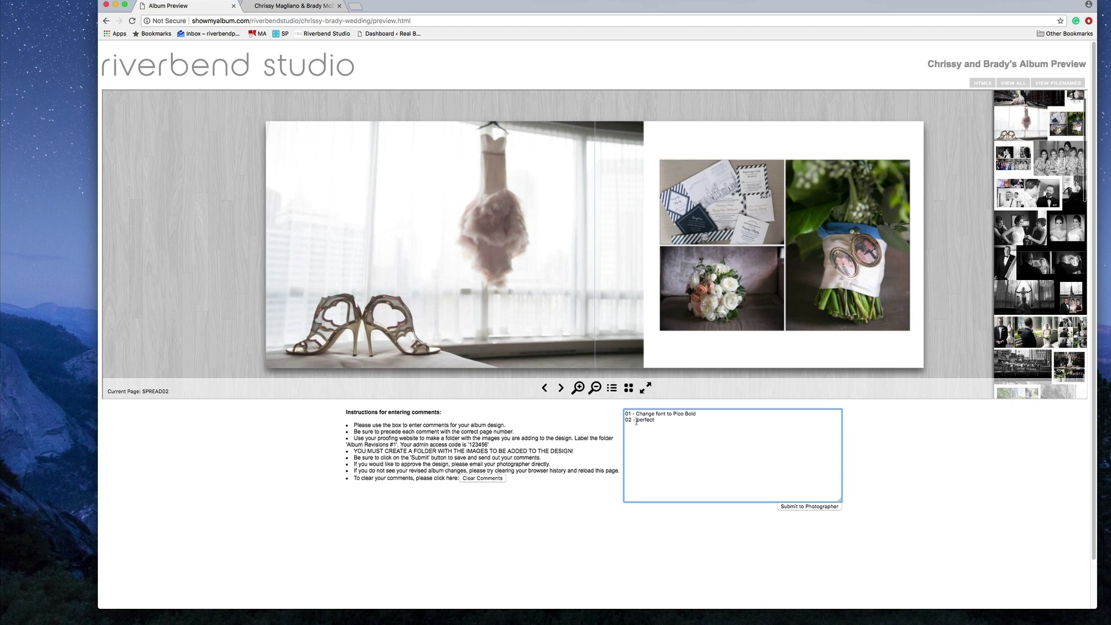
Page to SPREAD03 and start a third comment line with "03 -"
{"action": "left_click", "coordinate": [560, 388]}
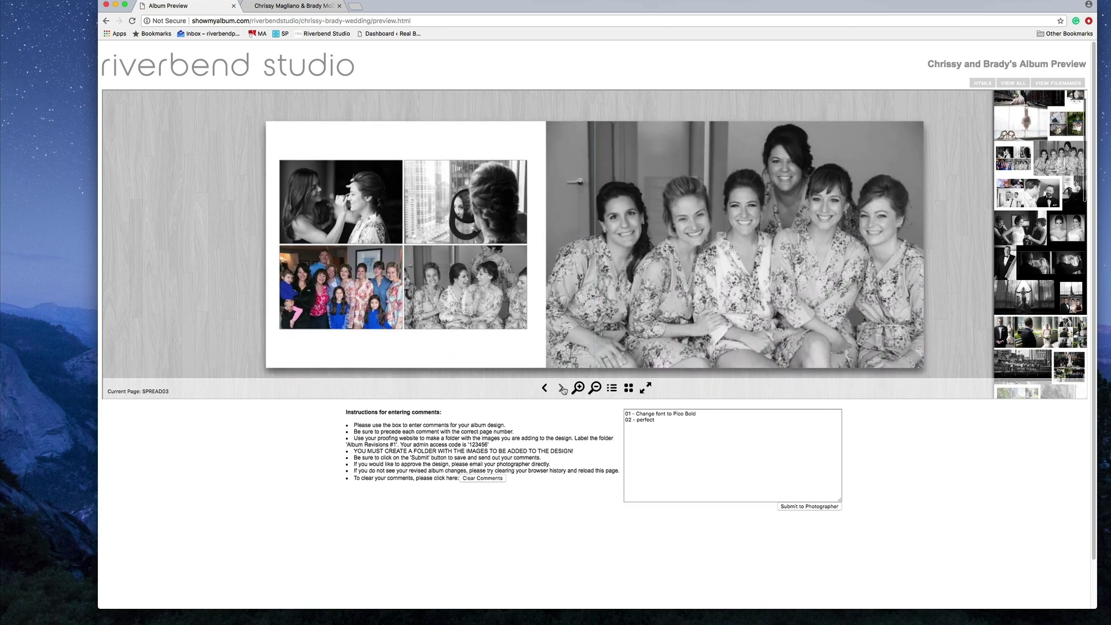
{"action": "left_click", "coordinate": [634, 428]}
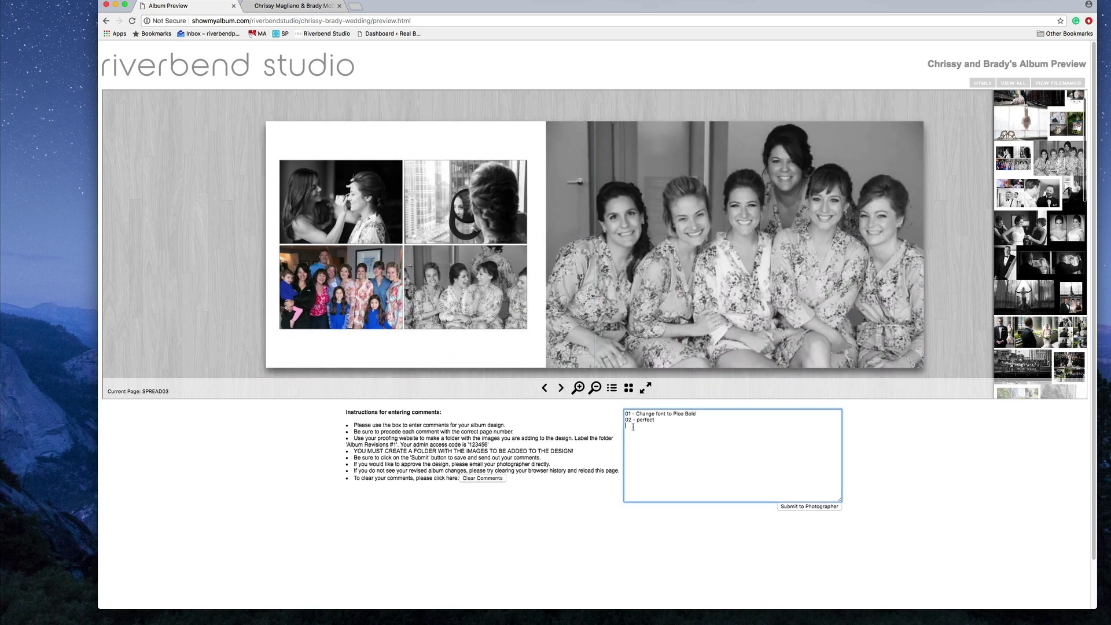
{"action": "type", "text": "03 -"}
Switch to the proofing gallery and open the tagged bouquet photo in the bride's getting-ready album
{"action": "left_click", "coordinate": [313, 7]}
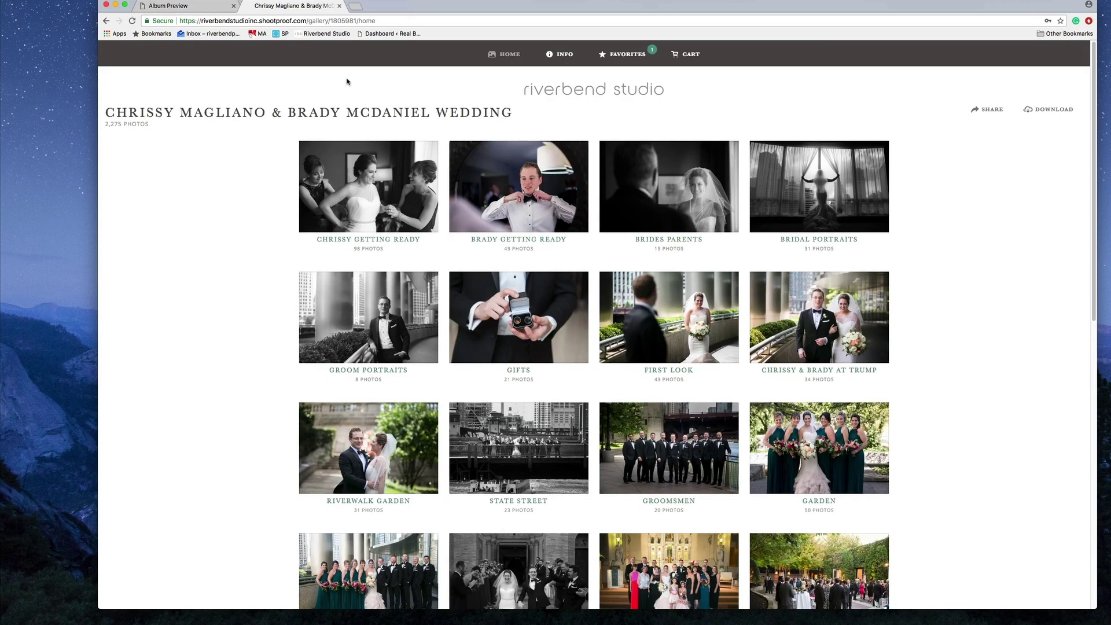
{"action": "left_click", "coordinate": [365, 209]}
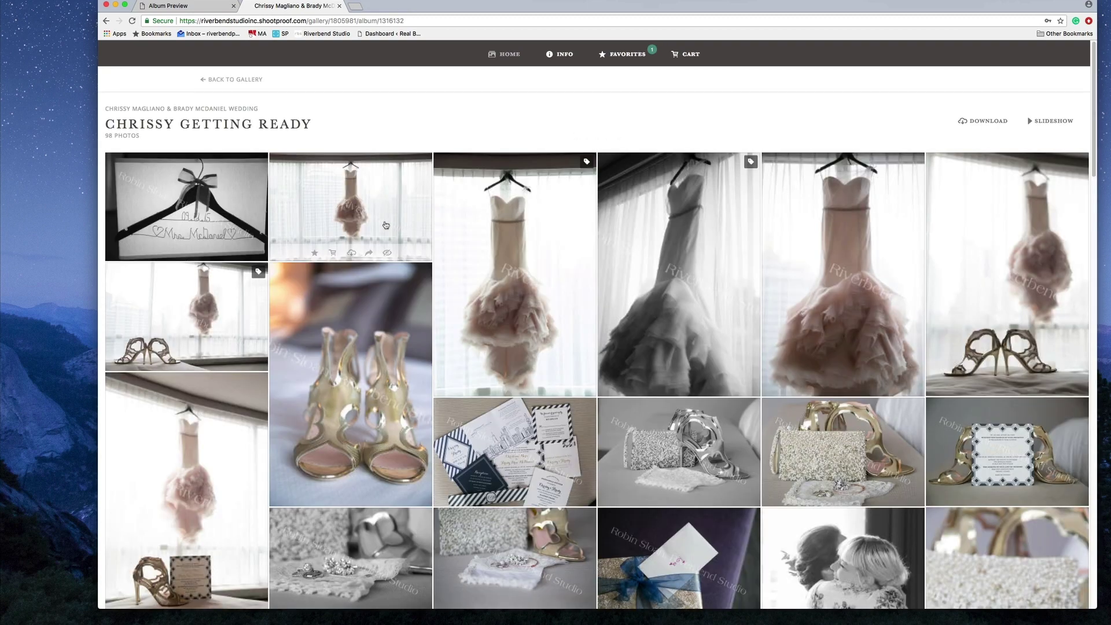
{"action": "scroll", "coordinate": [635, 362], "scroll_direction": "down", "scroll_amount": 3}
{"action": "scroll", "coordinate": [635, 362], "scroll_direction": "down", "scroll_amount": 10}
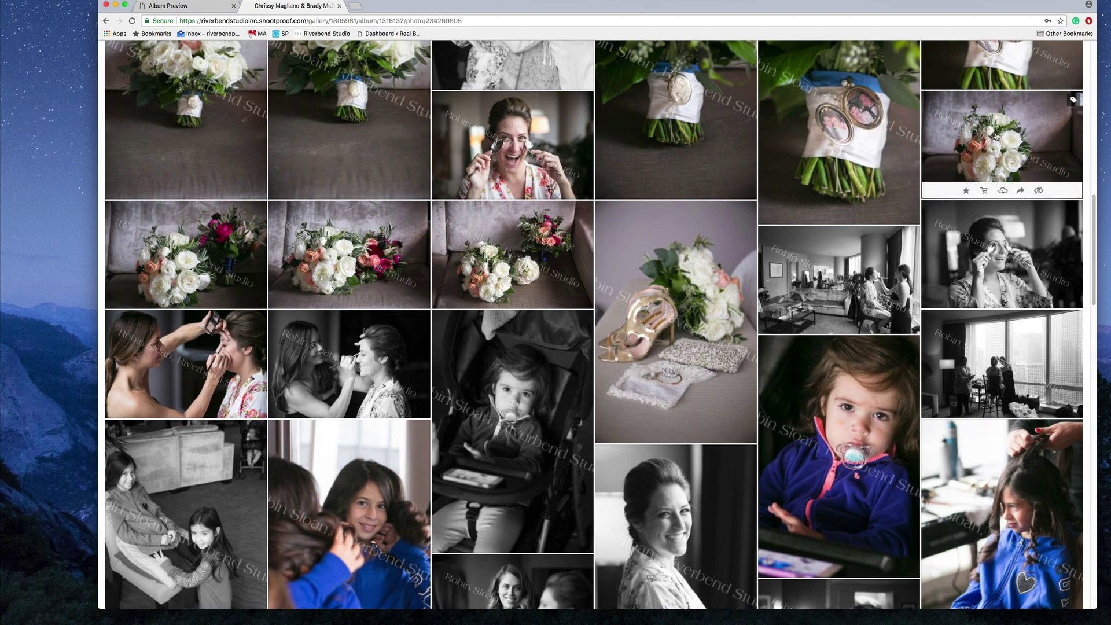
{"action": "left_click", "coordinate": [996, 136]}
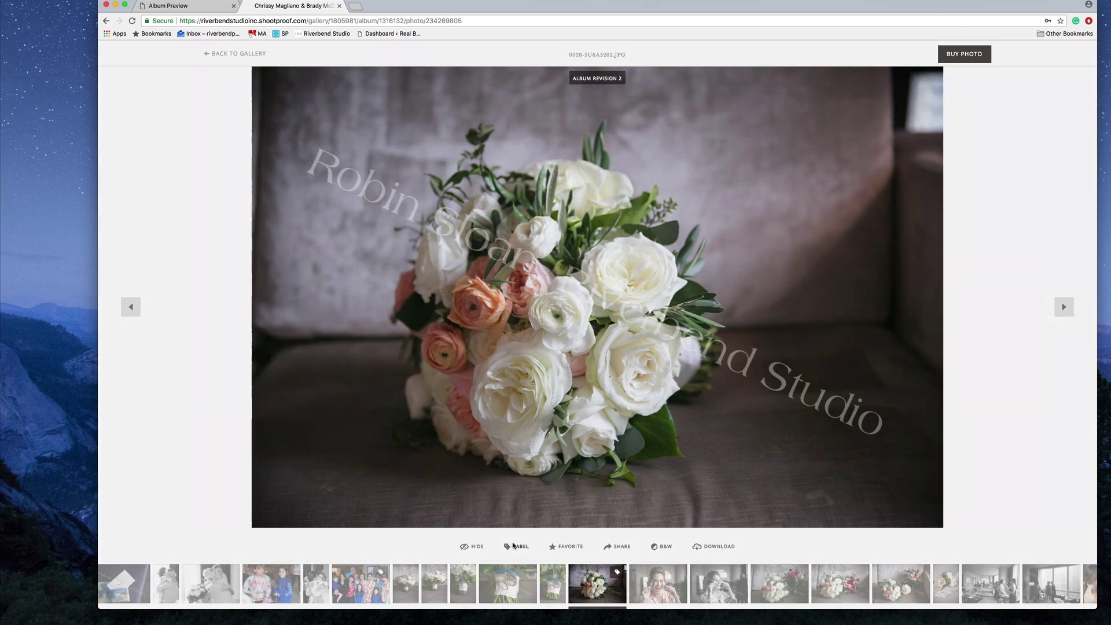
Remove the Album Revision 2 label from the bouquet photo, leaving no labels selected
{"action": "left_click", "coordinate": [514, 546]}
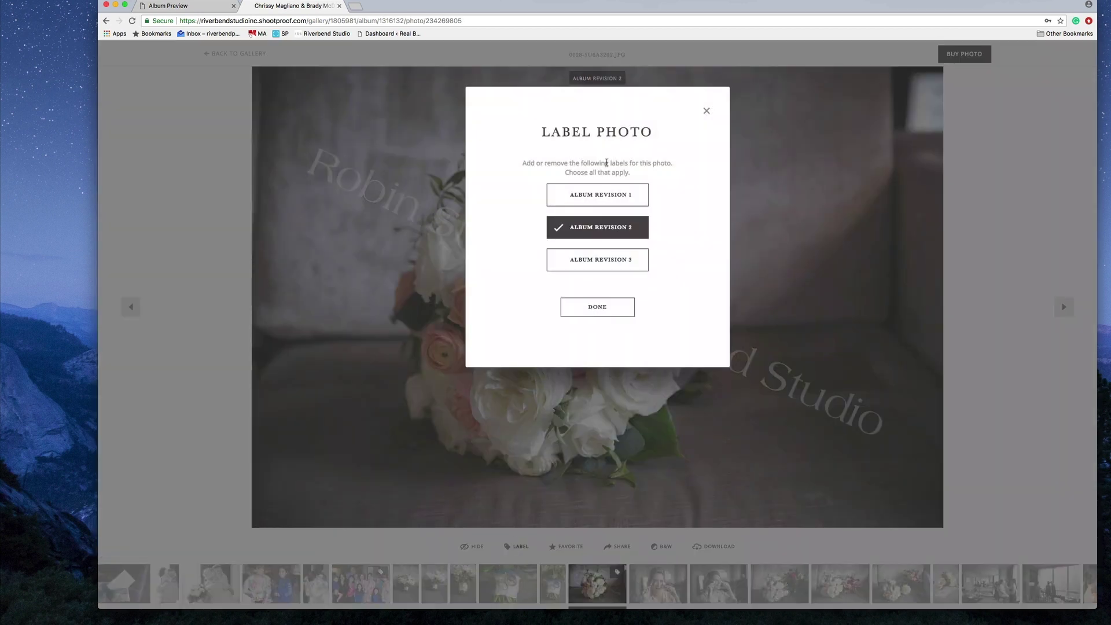
{"action": "left_click", "coordinate": [600, 199]}
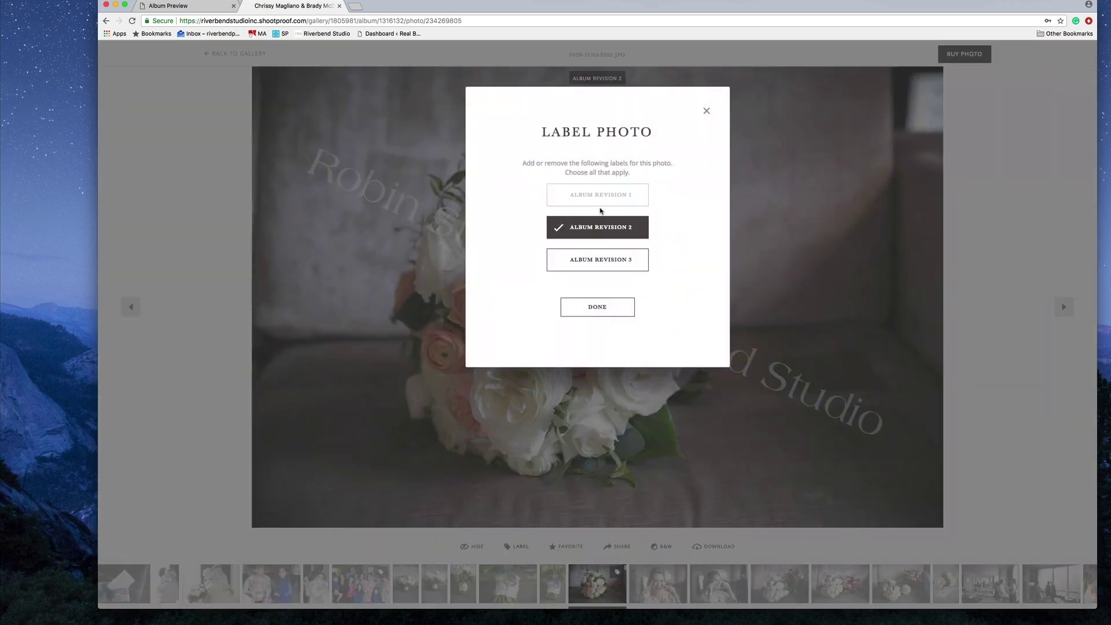
{"action": "left_click", "coordinate": [601, 198]}
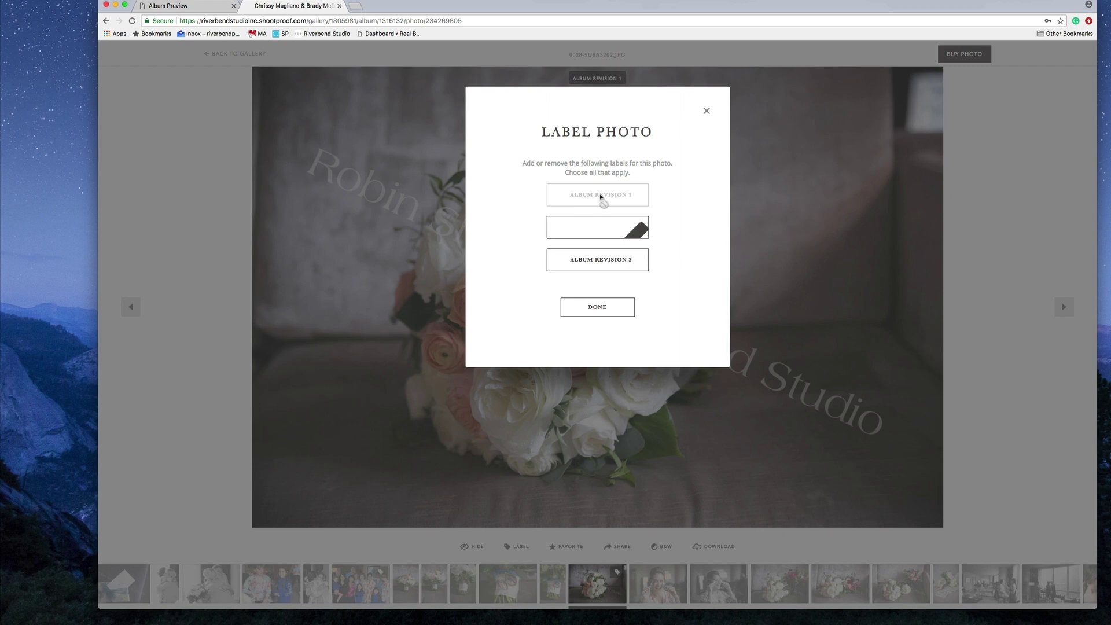
{"action": "left_click", "coordinate": [595, 315]}
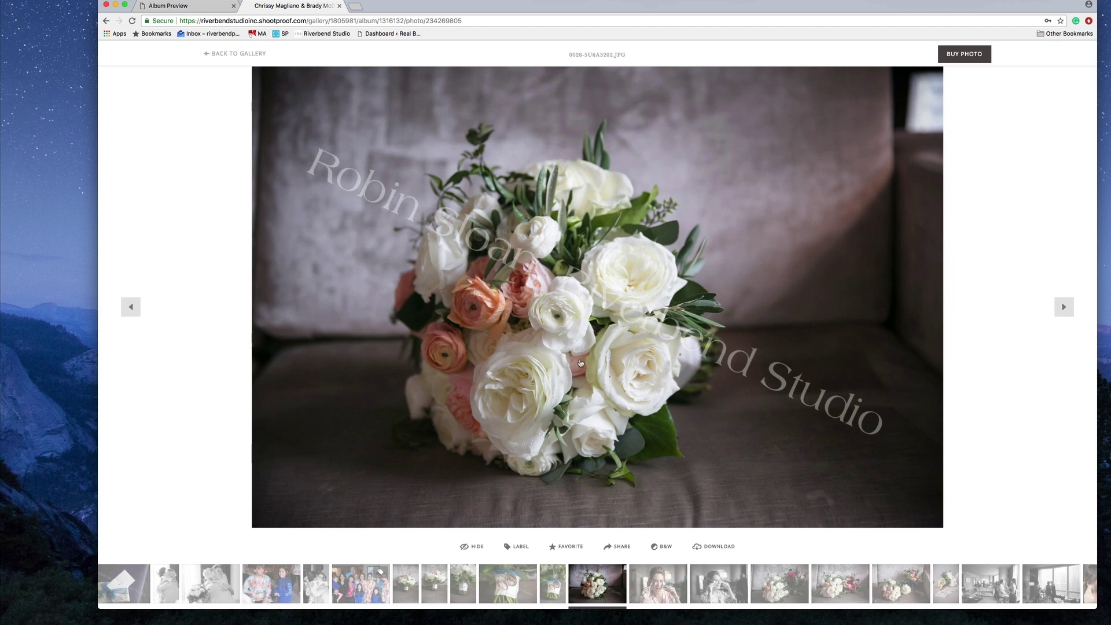
Label the bouquet photo as Album Revision 1
{"action": "left_click", "coordinate": [522, 544]}
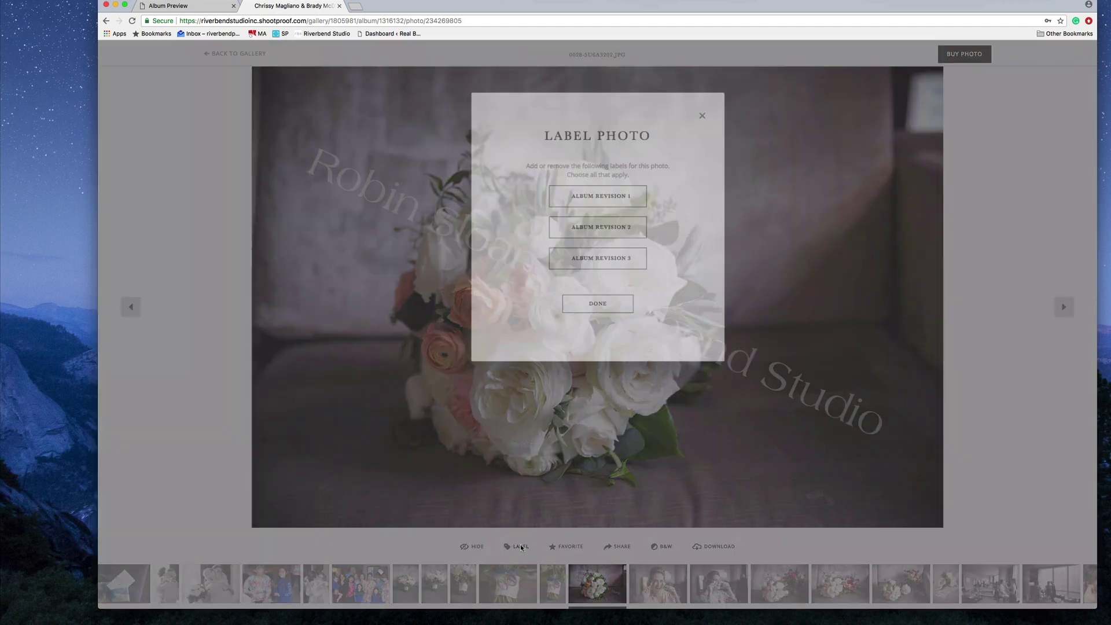
{"action": "left_click", "coordinate": [608, 201]}
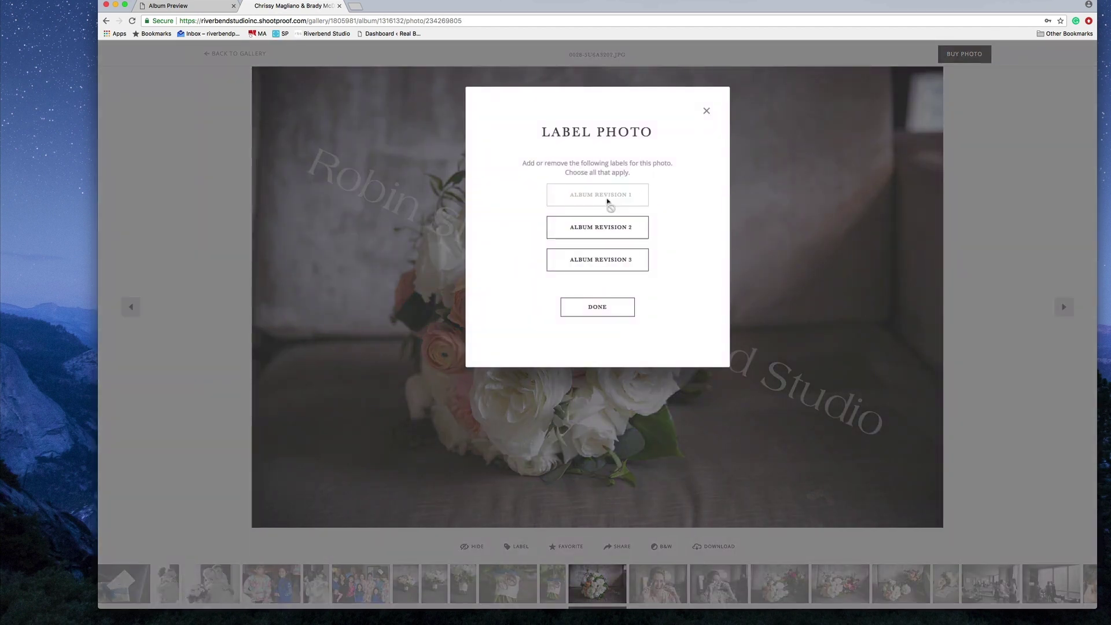
{"action": "left_click", "coordinate": [590, 310]}
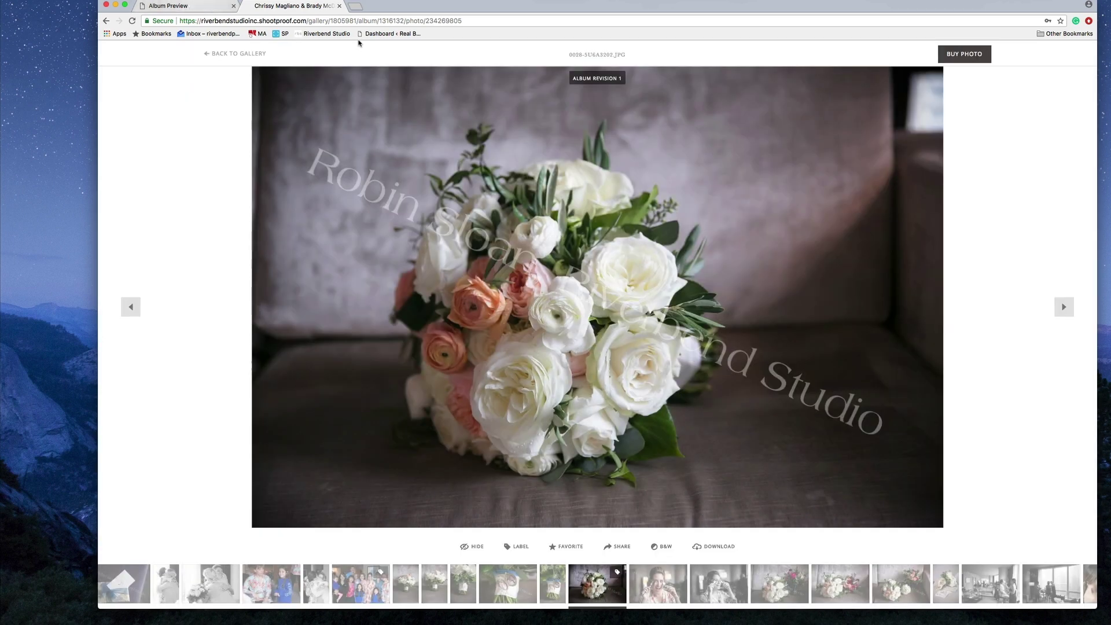
Return to the album preview and continue the page 03 comment with "add #28 (flowers), #"
{"action": "left_click", "coordinate": [229, 10]}
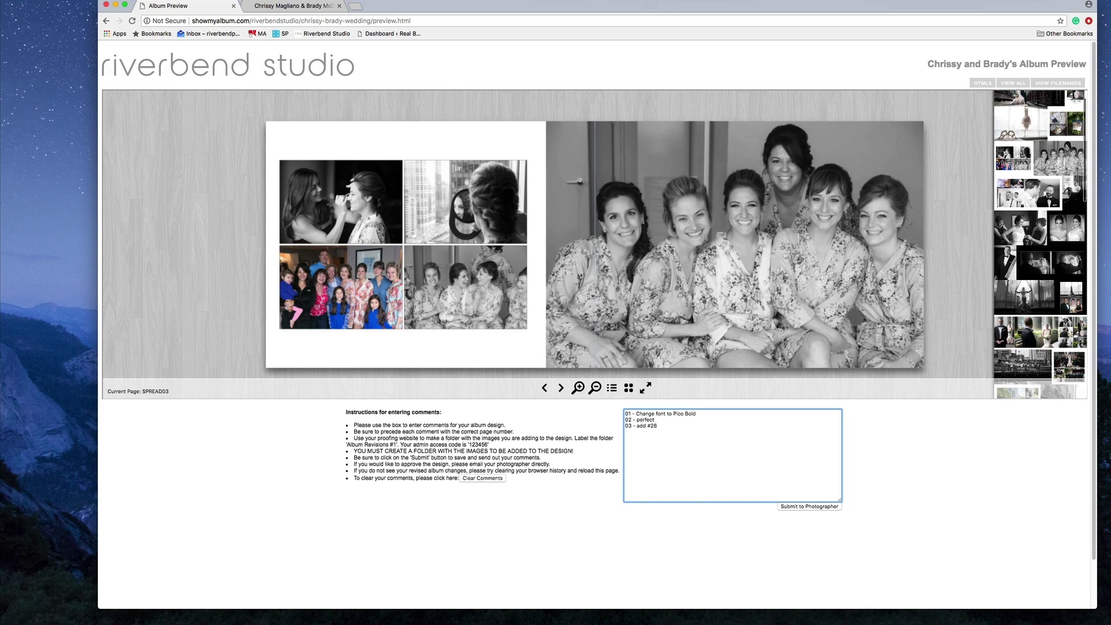
{"action": "type", "text": "owers), #"}
Switch to the proofing gallery and label the photo of the open locket on the bouquet stems as Album Revision 1
{"action": "left_click", "coordinate": [295, 6]}
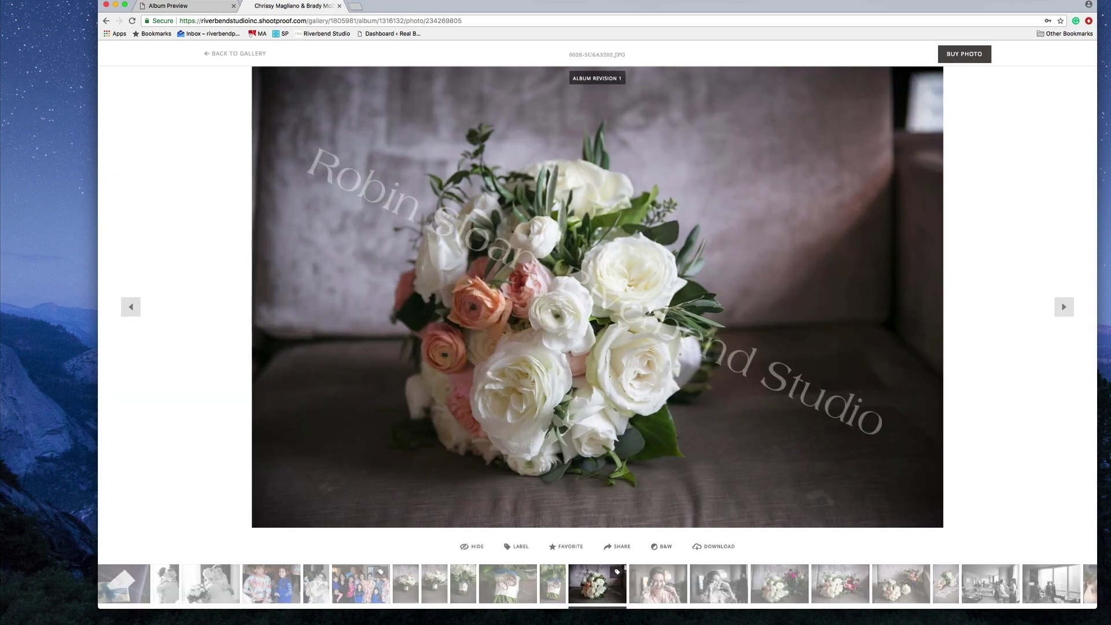
{"action": "left_click", "coordinate": [517, 580]}
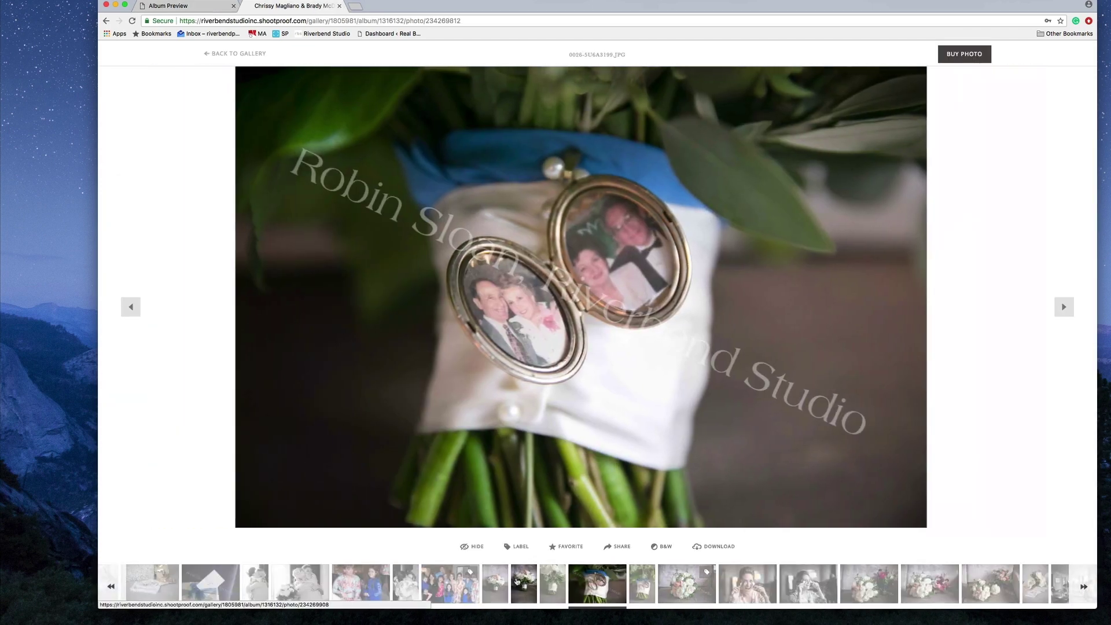
{"action": "left_click", "coordinate": [521, 547]}
{"action": "left_click", "coordinate": [572, 203]}
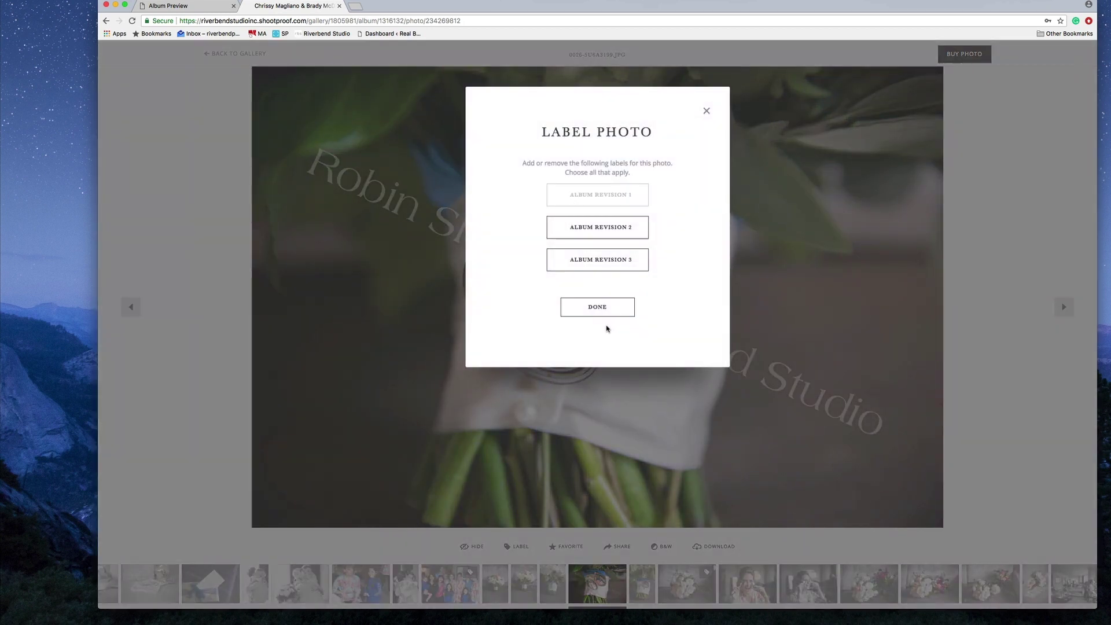
{"action": "left_click", "coordinate": [604, 301]}
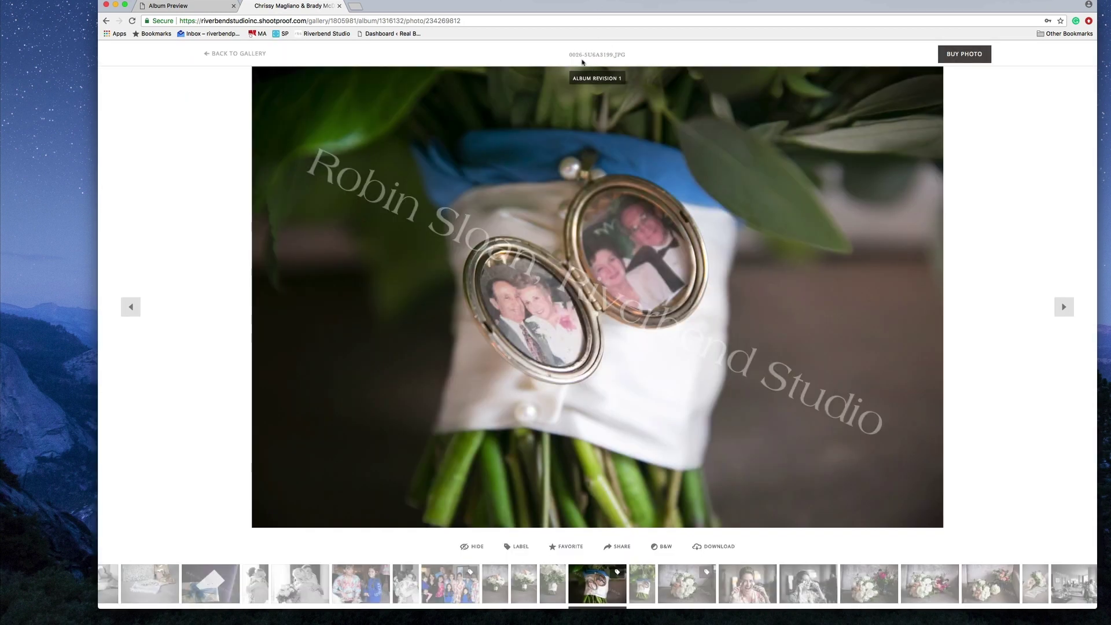
Return to the album preview and complete the 03 comment with "26 (locket) delete top two on left side of spread. Make bottom left photo b/w"
{"action": "left_click", "coordinate": [174, 6]}
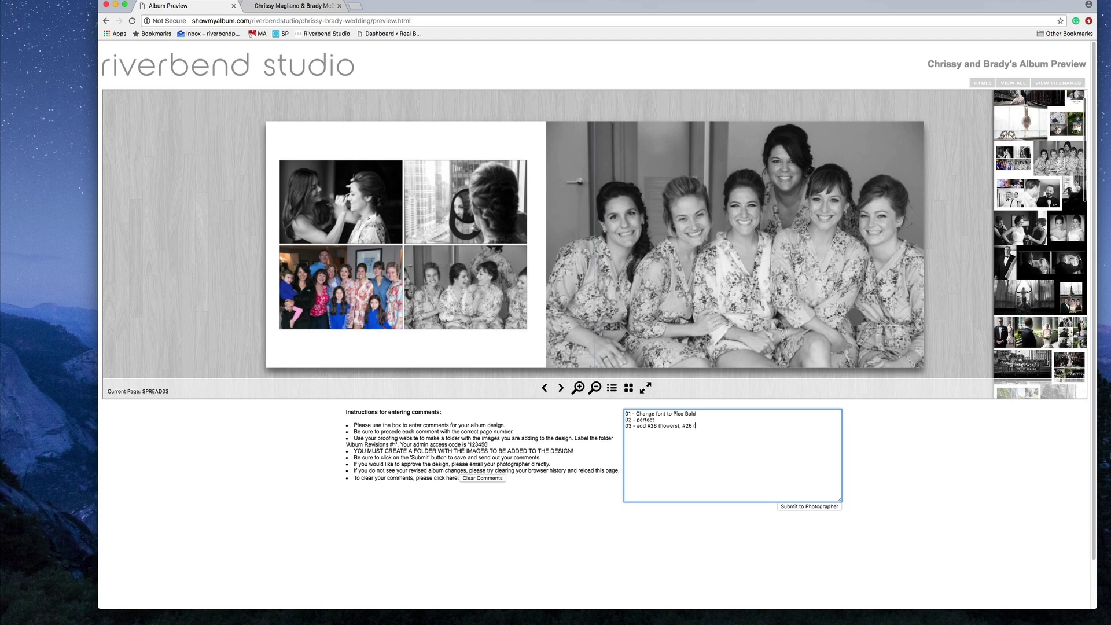
{"action": "type", "text": "lock"}
{"action": "type", "text": "delte "}
{"action": "type", "text": "delete"}
{"action": "type", "text": " top"}
{"action": "type", "text": " two o"}
{"action": "type", "text": "n left side of"}
{"action": "type", "text": " spread"}
{"action": "left_click", "coordinate": [824, 424]}
{"action": "type", "text": "Make bottom left photo b/w"}
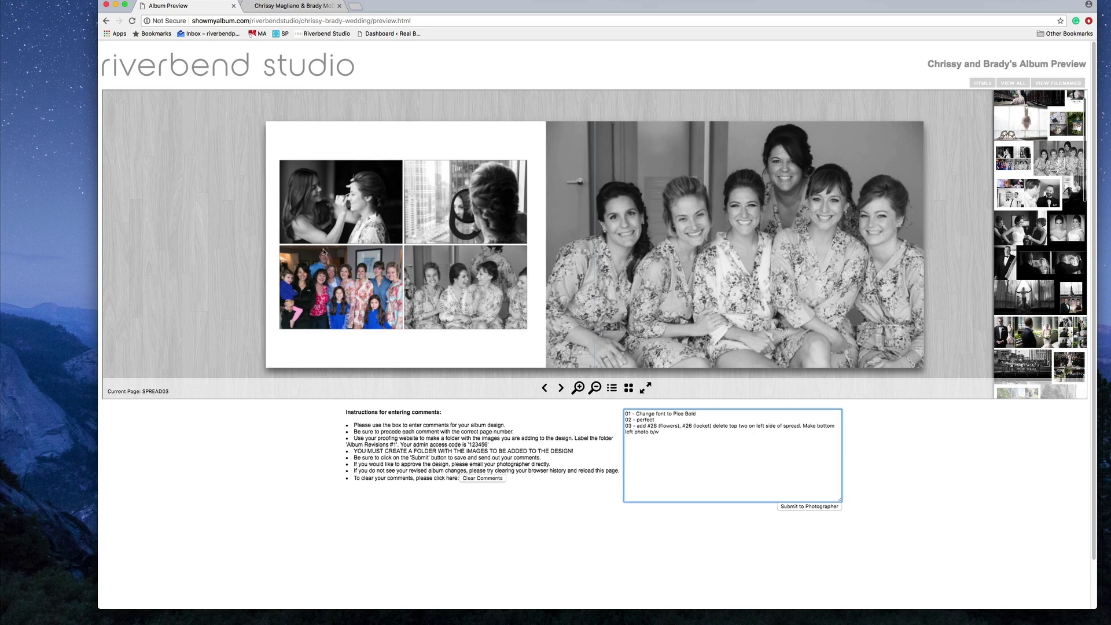
Reload the album preview in its HTML5 version and page forward from the cover to SPREAD03
{"action": "mouse_move", "coordinate": [367, 269]}
{"action": "left_click", "coordinate": [983, 83]}
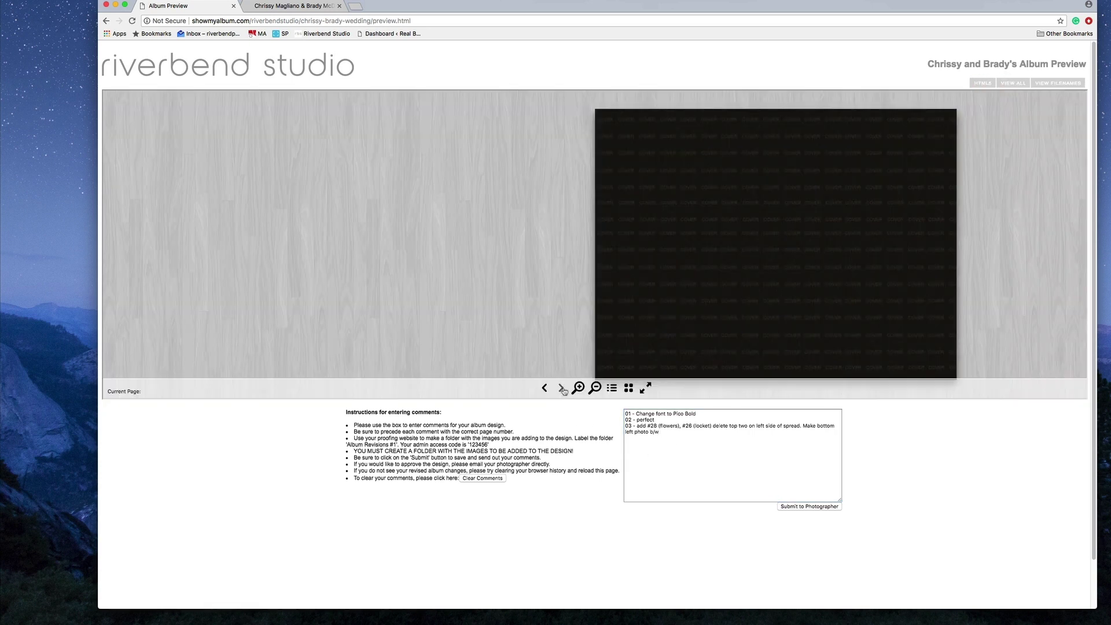
{"action": "left_click", "coordinate": [561, 388]}
{"action": "left_click", "coordinate": [561, 389]}
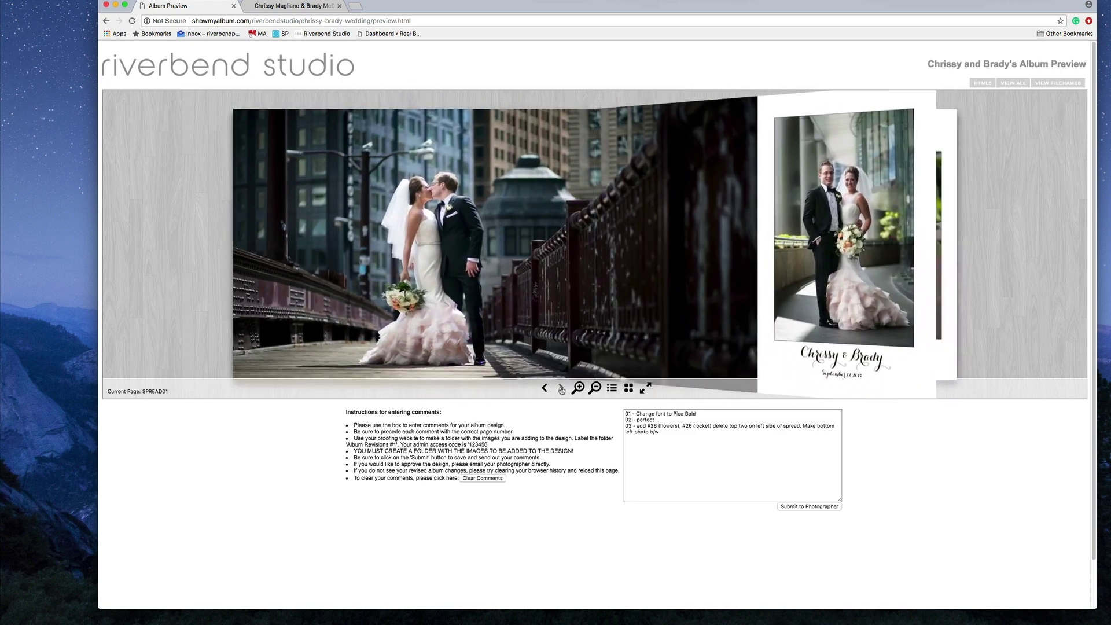
{"action": "left_click", "coordinate": [561, 389]}
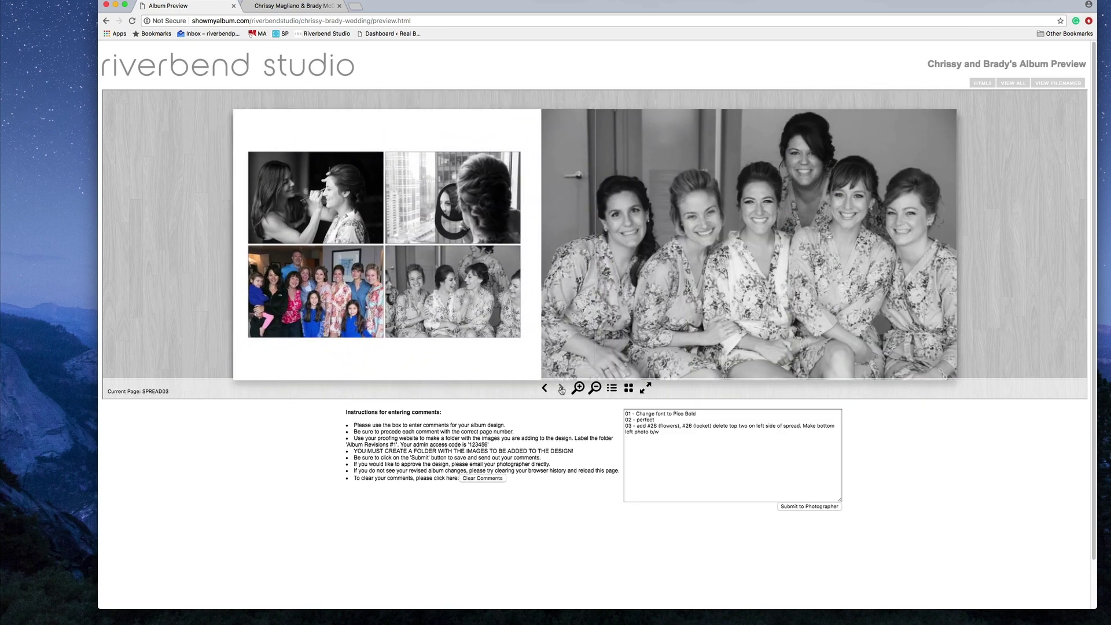
Page through the rest of the album from SPREAD04 to SPREAD26, examining the layout of each spread
{"action": "left_click", "coordinate": [561, 389]}
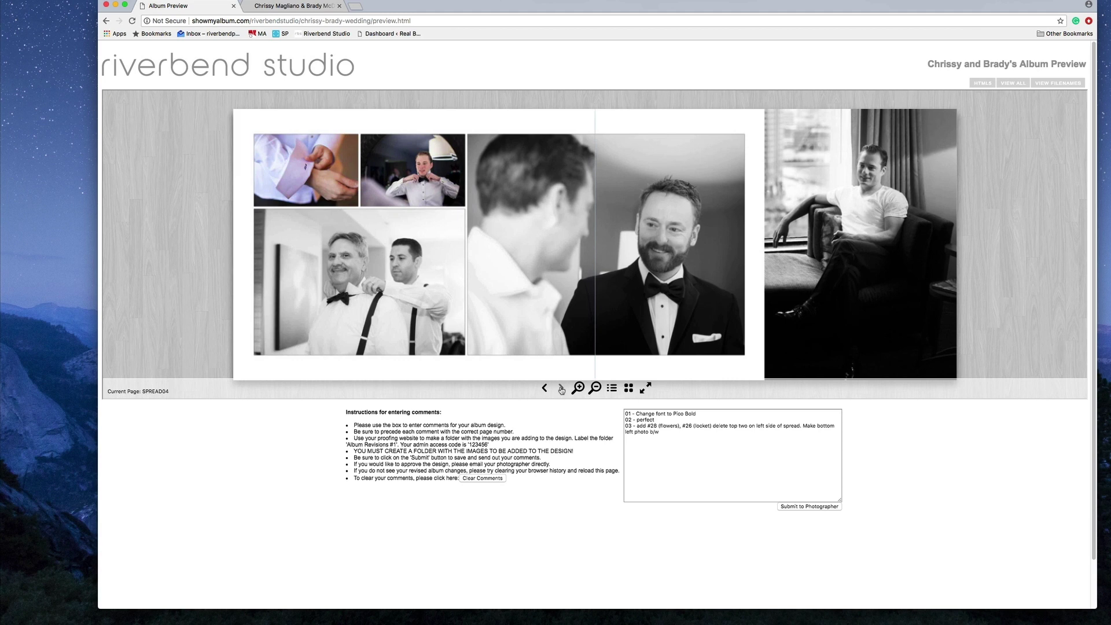
{"action": "left_click", "coordinate": [561, 388]}
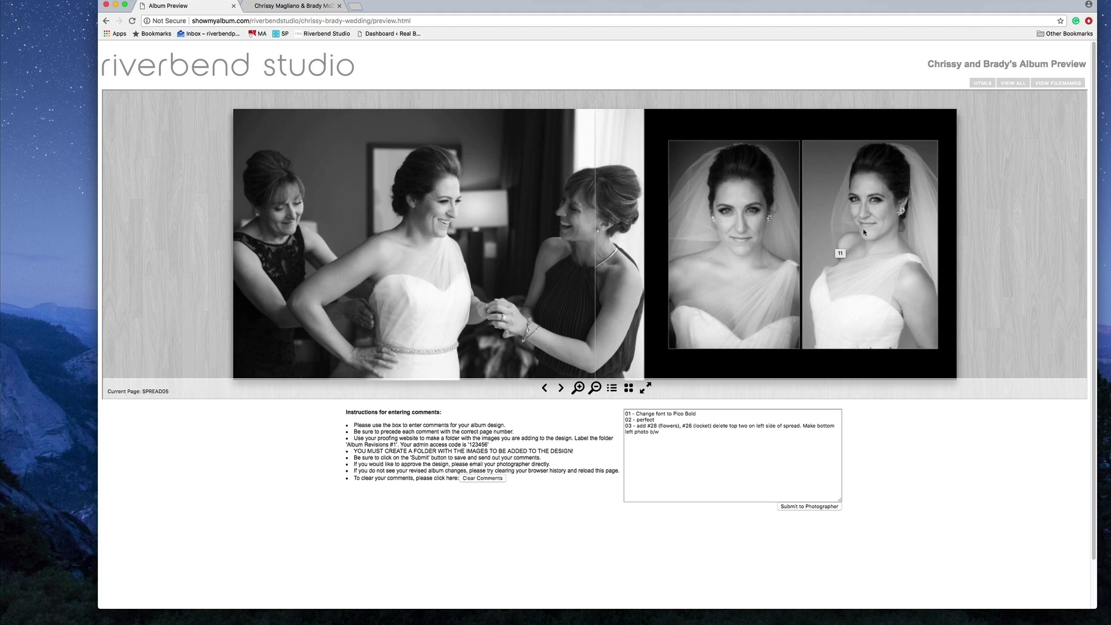
{"action": "left_click", "coordinate": [562, 391]}
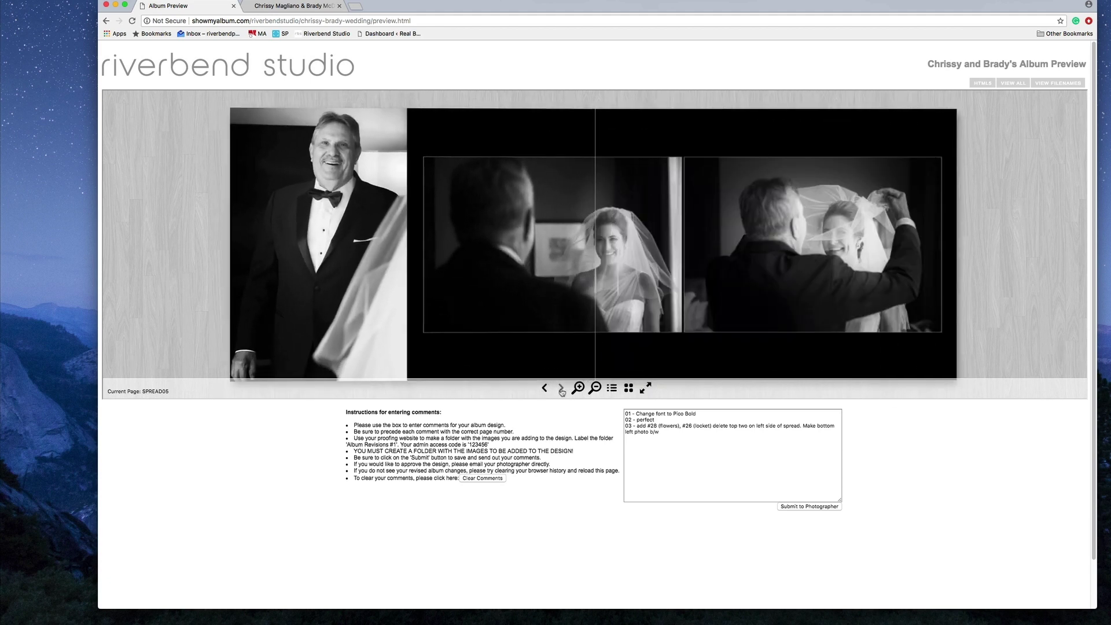
{"action": "left_click", "coordinate": [561, 391]}
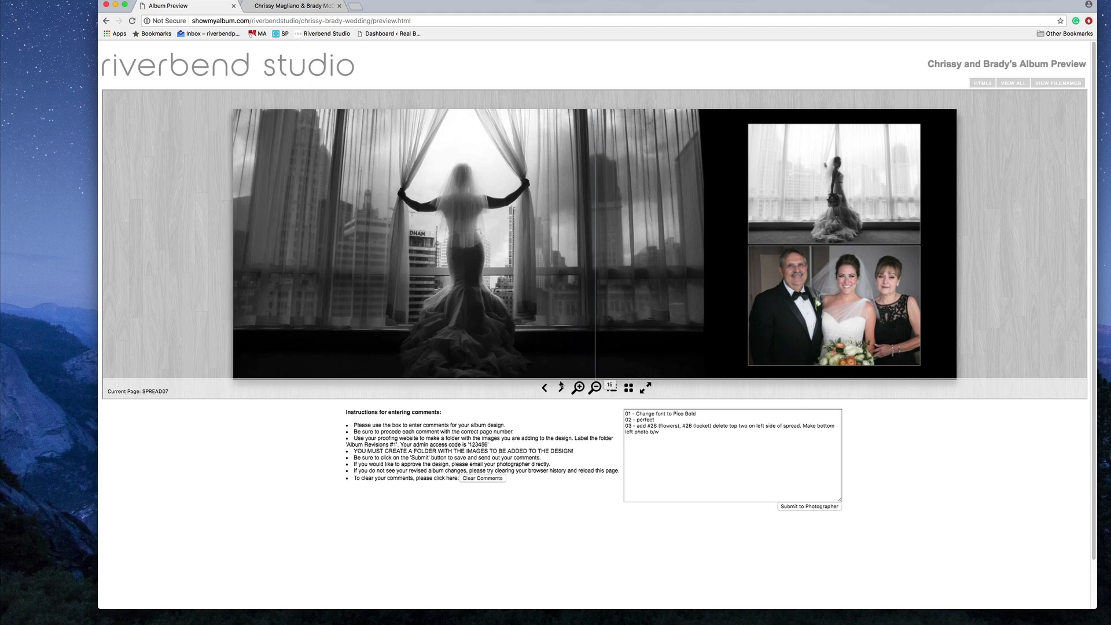
{"action": "left_click", "coordinate": [562, 390]}
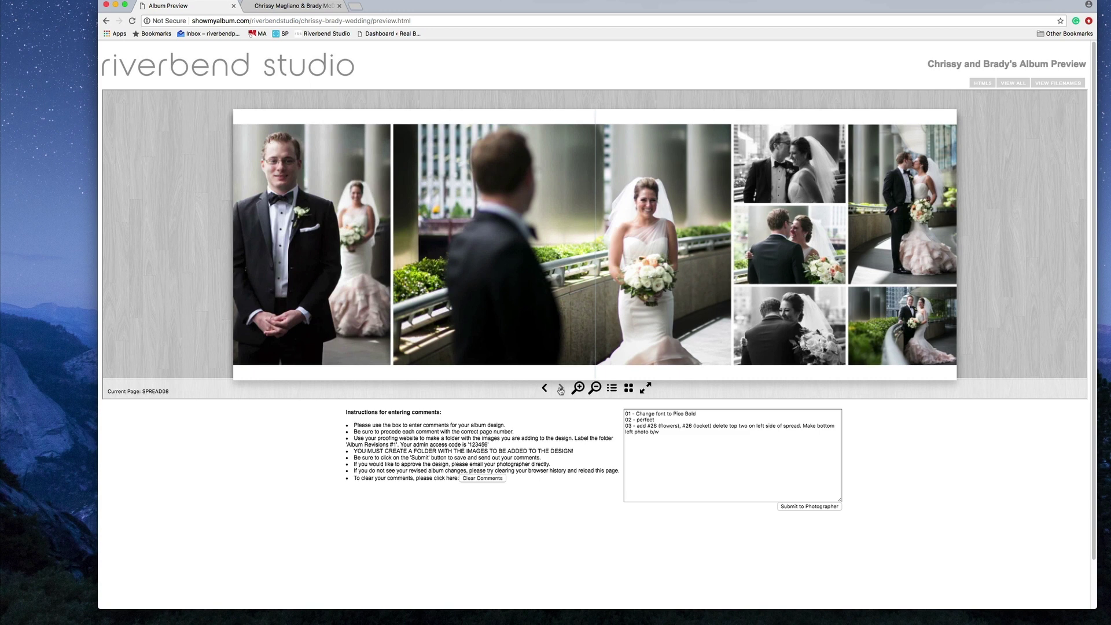
{"action": "left_click", "coordinate": [561, 391]}
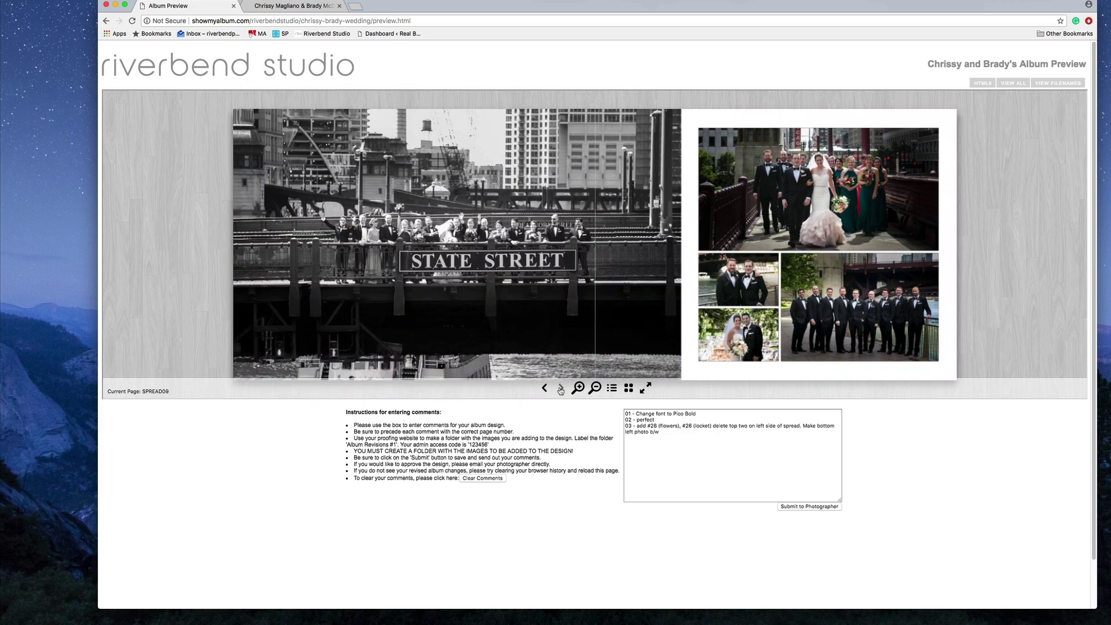
{"action": "left_click", "coordinate": [561, 391]}
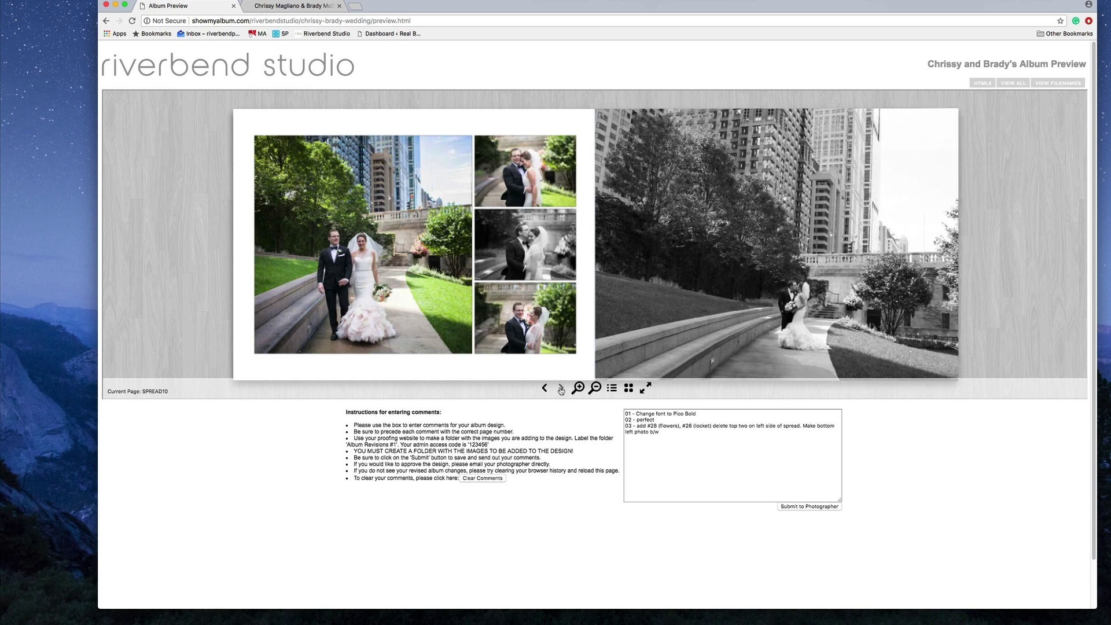
{"action": "left_click", "coordinate": [561, 390]}
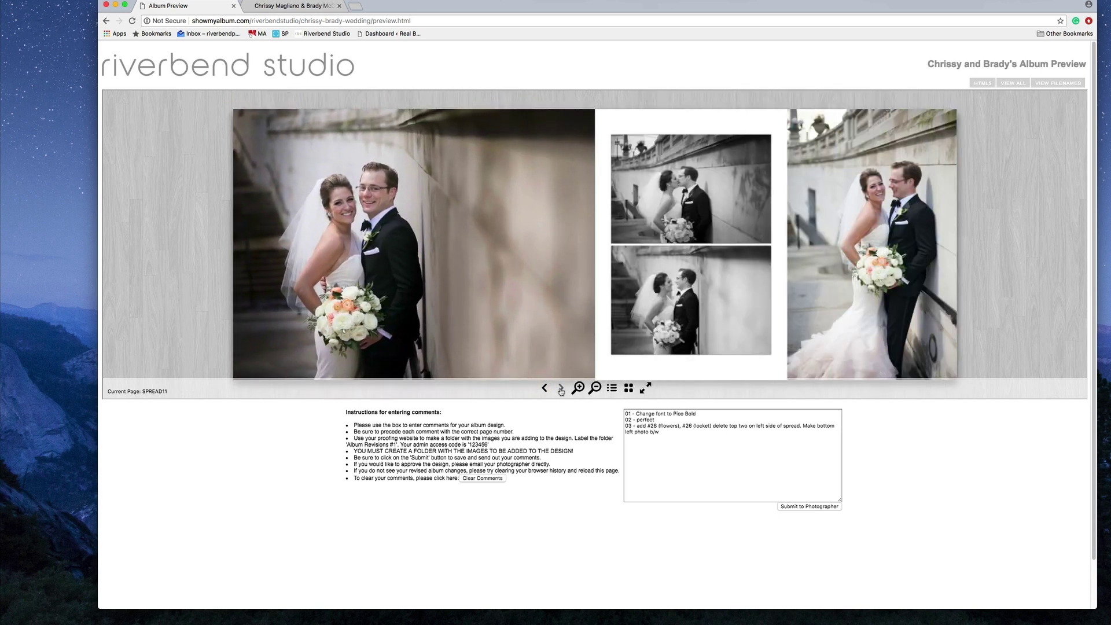
{"action": "left_click", "coordinate": [561, 390]}
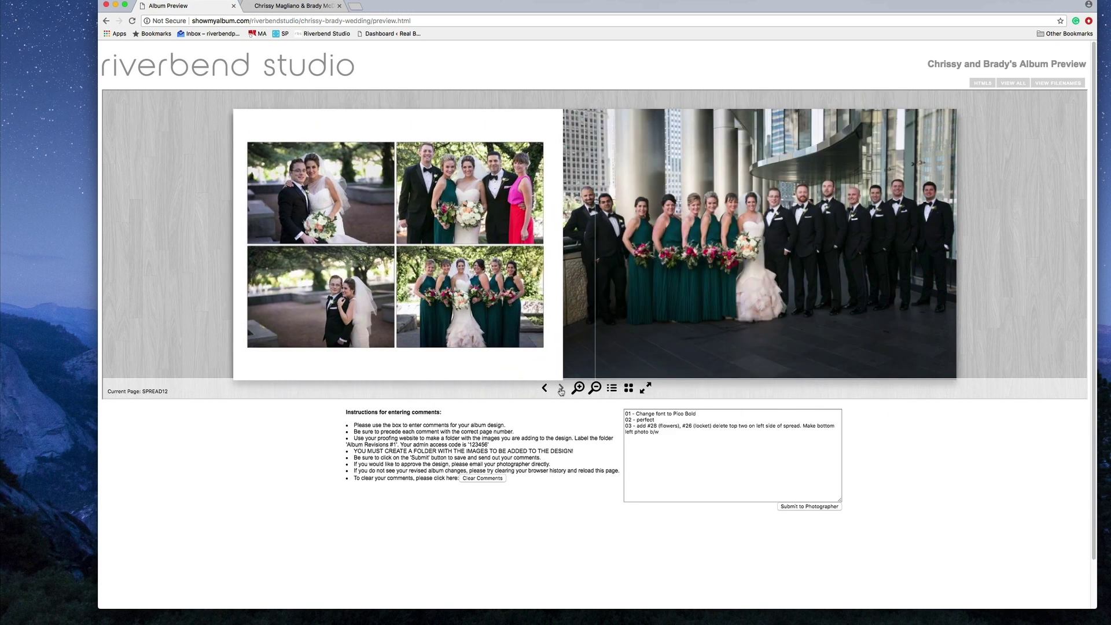
{"action": "left_click", "coordinate": [561, 390]}
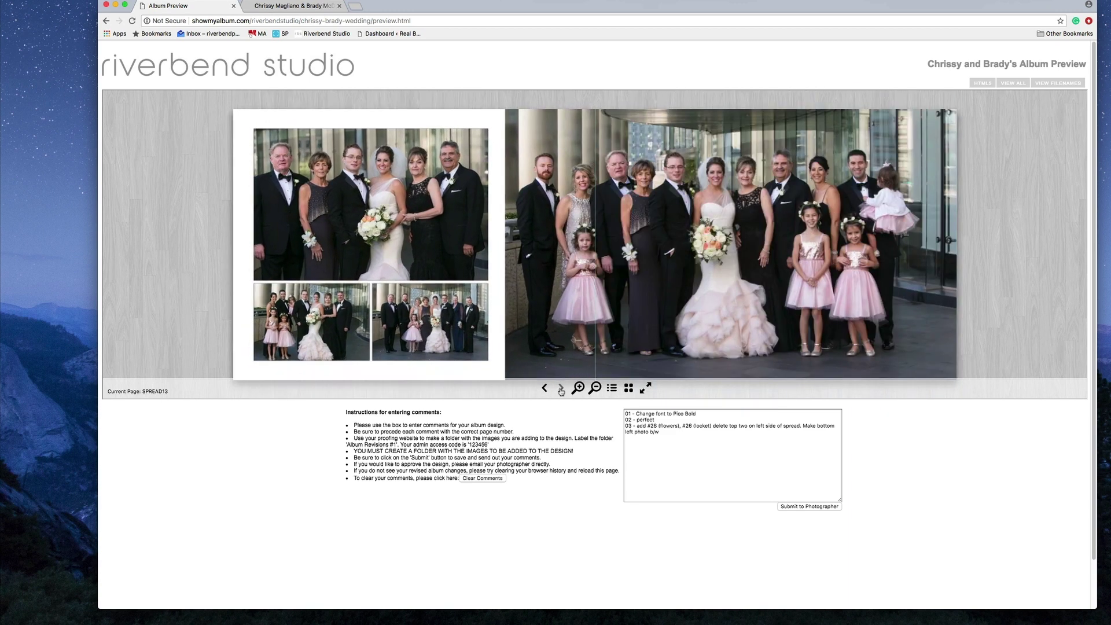
{"action": "left_click", "coordinate": [561, 390]}
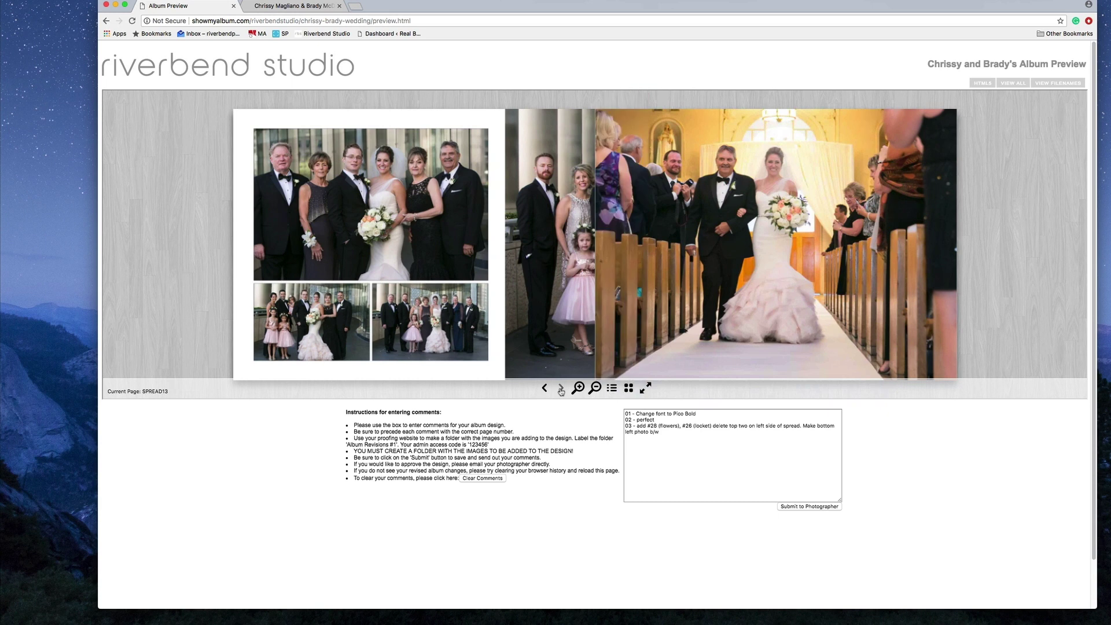
{"action": "left_click", "coordinate": [561, 389]}
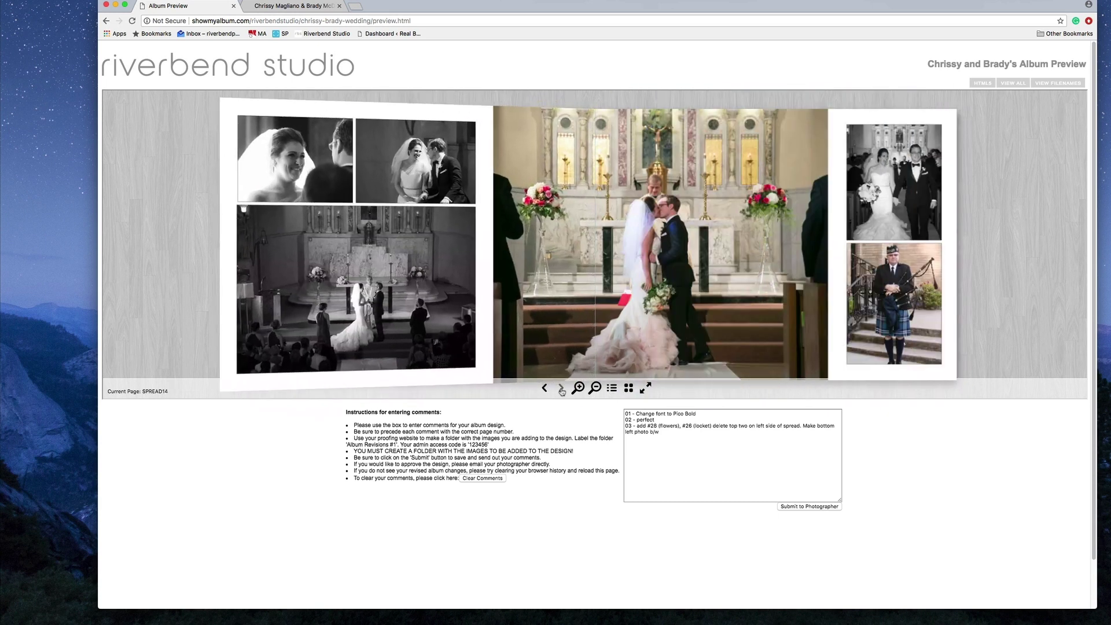
{"action": "left_click", "coordinate": [560, 390]}
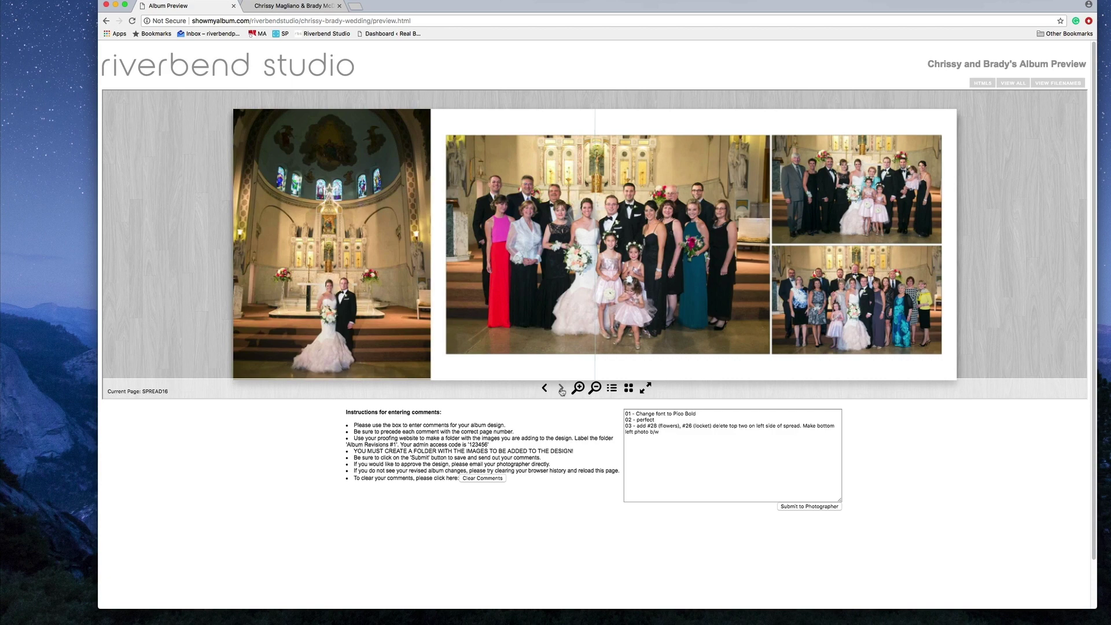
{"action": "left_click", "coordinate": [561, 390]}
{"action": "left_click", "coordinate": [560, 389]}
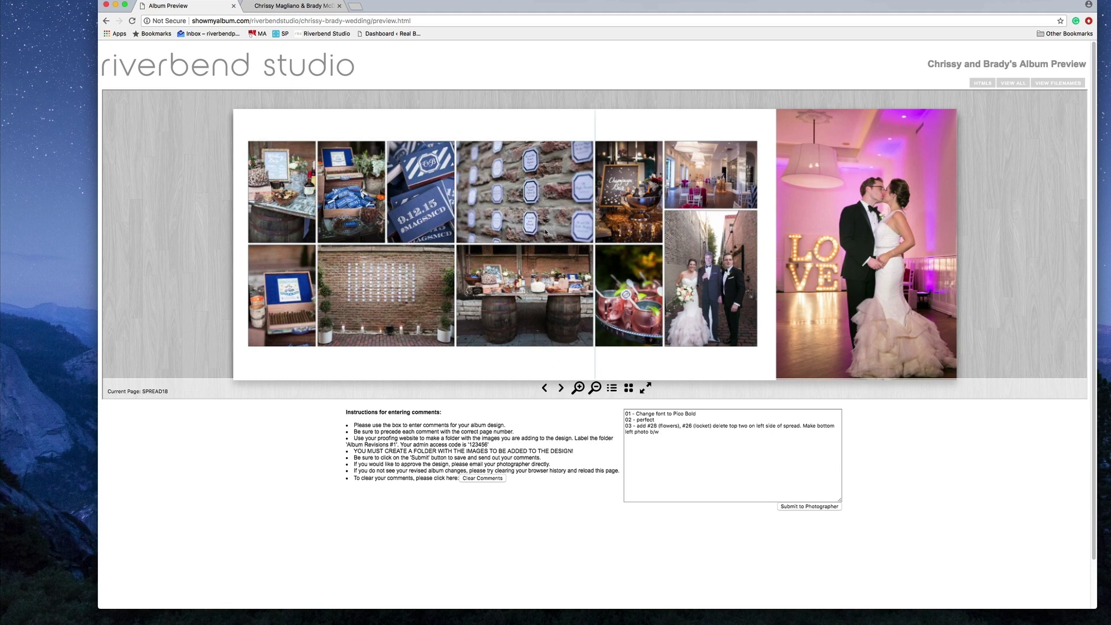
{"action": "left_click", "coordinate": [562, 389]}
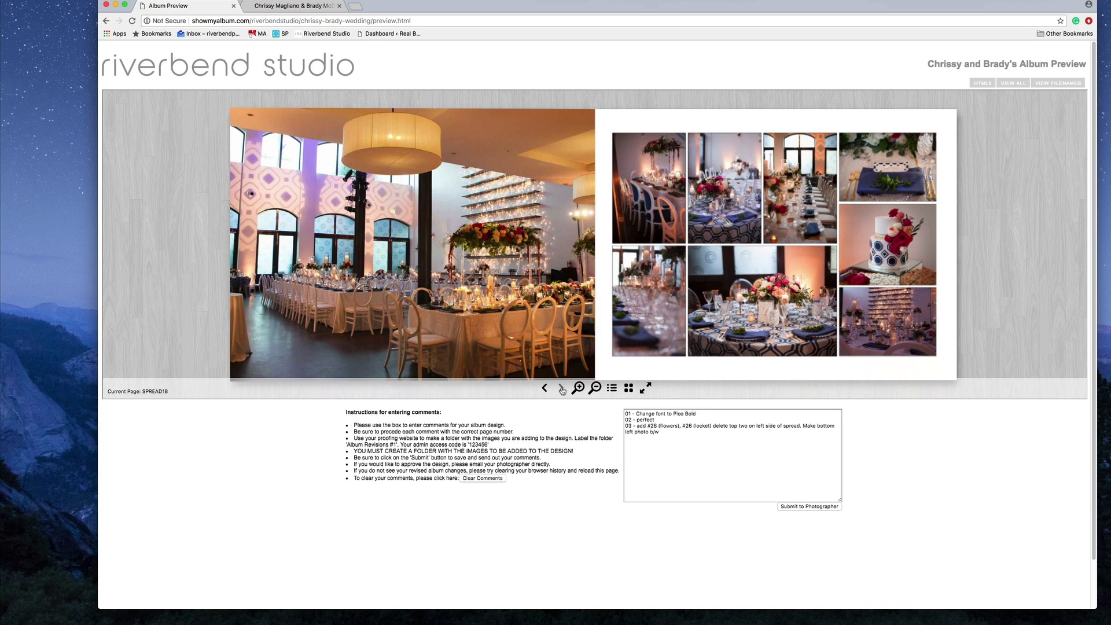
{"action": "left_click", "coordinate": [562, 389]}
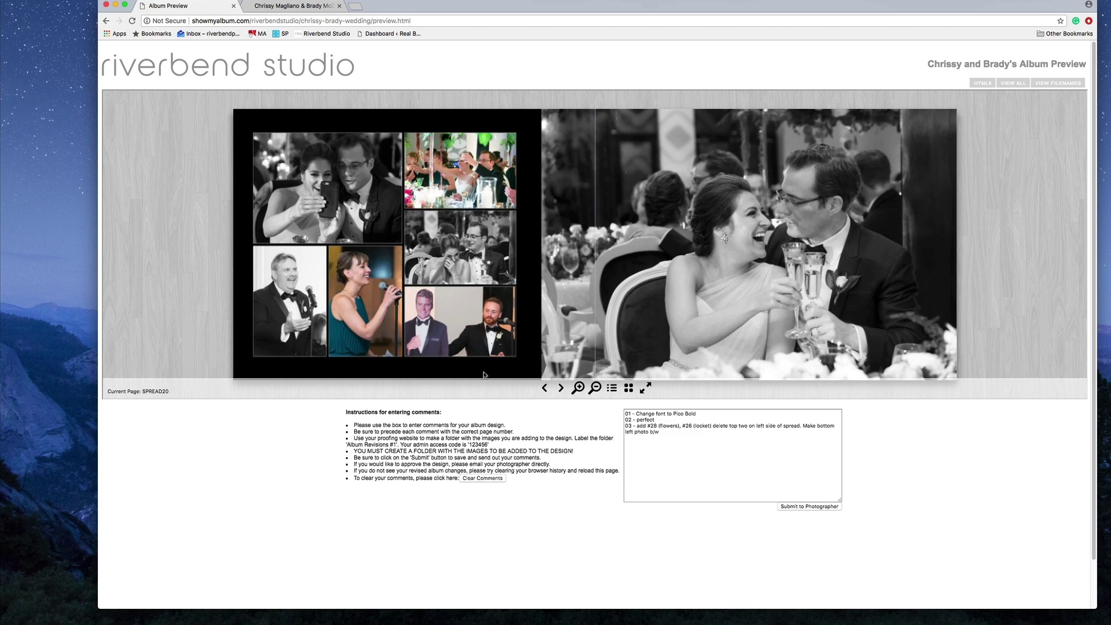
{"action": "left_click", "coordinate": [561, 390]}
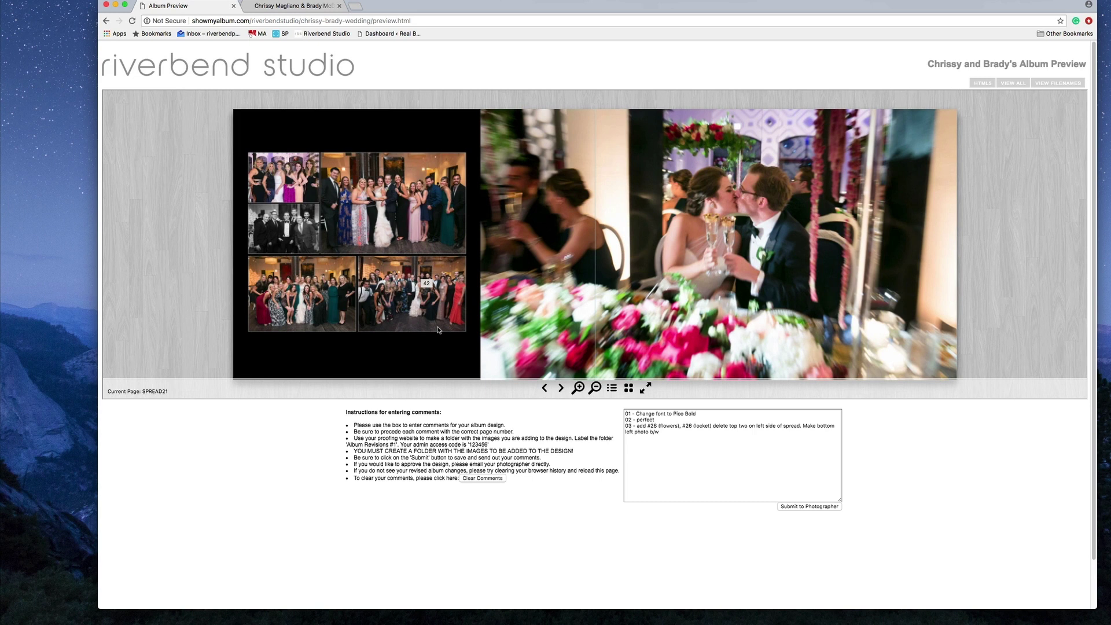
{"action": "left_click", "coordinate": [560, 389]}
{"action": "left_click", "coordinate": [560, 389]}
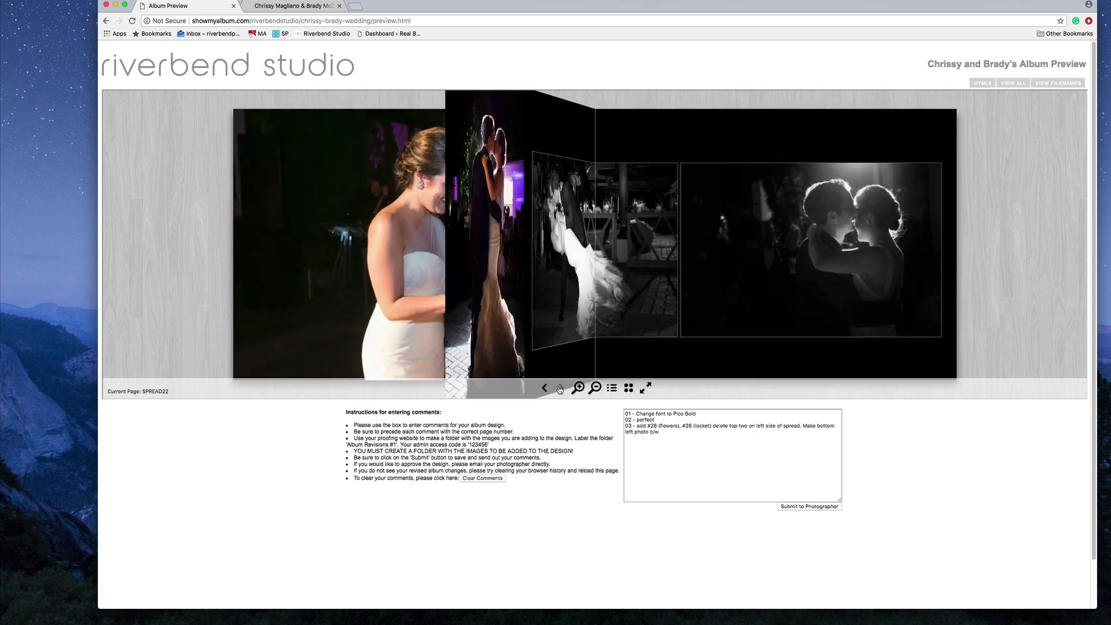
{"action": "left_click", "coordinate": [560, 389]}
{"action": "left_click", "coordinate": [560, 389]}
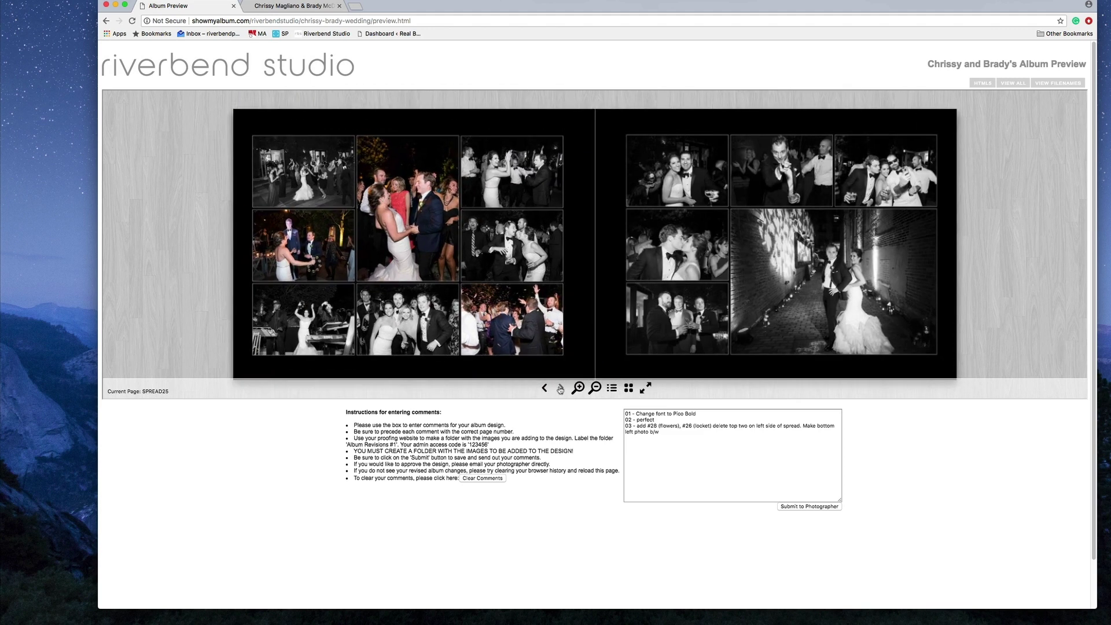
{"action": "left_click", "coordinate": [560, 389]}
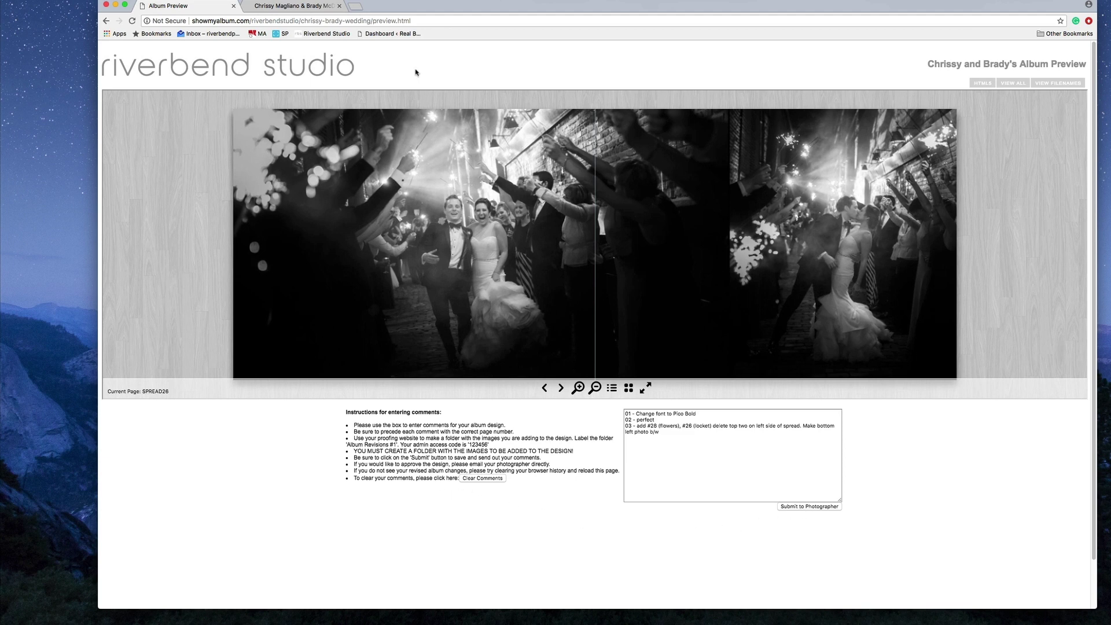
Switch to the proofing gallery, view the photos labeled Album Revision 1, and open the black-and-white photo of the bride being helped into her gown
{"action": "left_click", "coordinate": [304, 7]}
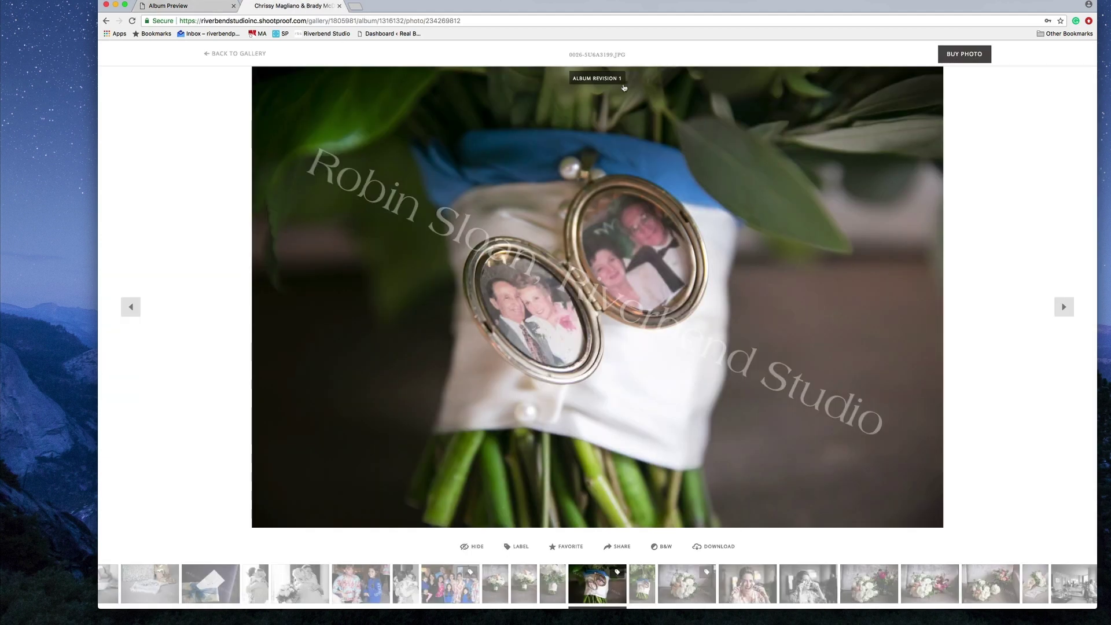
{"action": "left_click", "coordinate": [232, 54]}
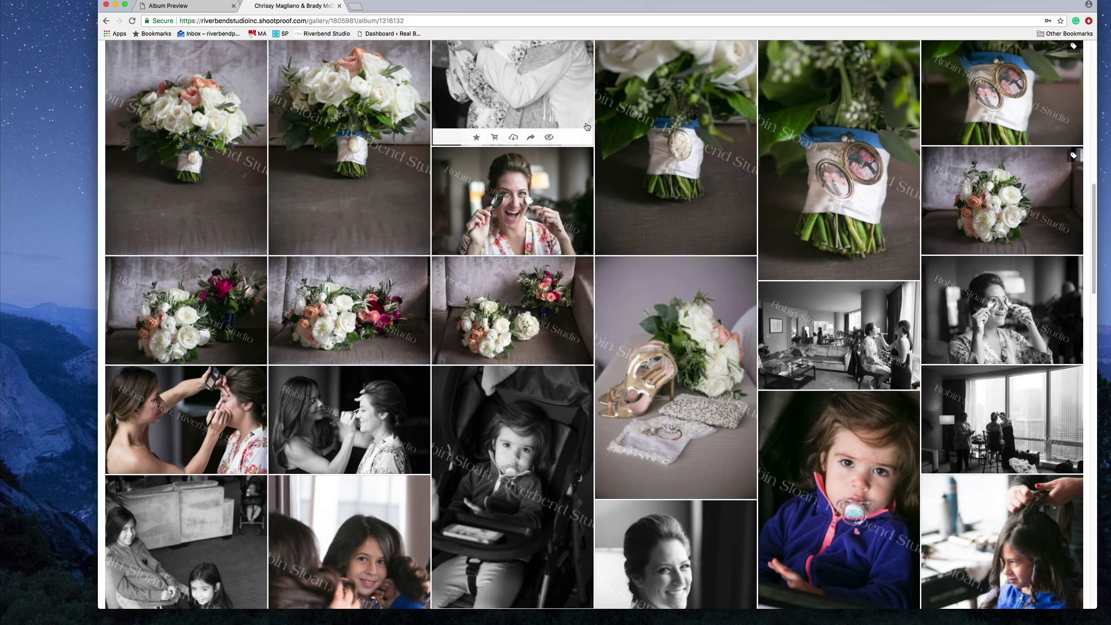
{"action": "scroll", "coordinate": [587, 127], "scroll_direction": "up", "scroll_amount": 15}
{"action": "left_click", "coordinate": [628, 54]}
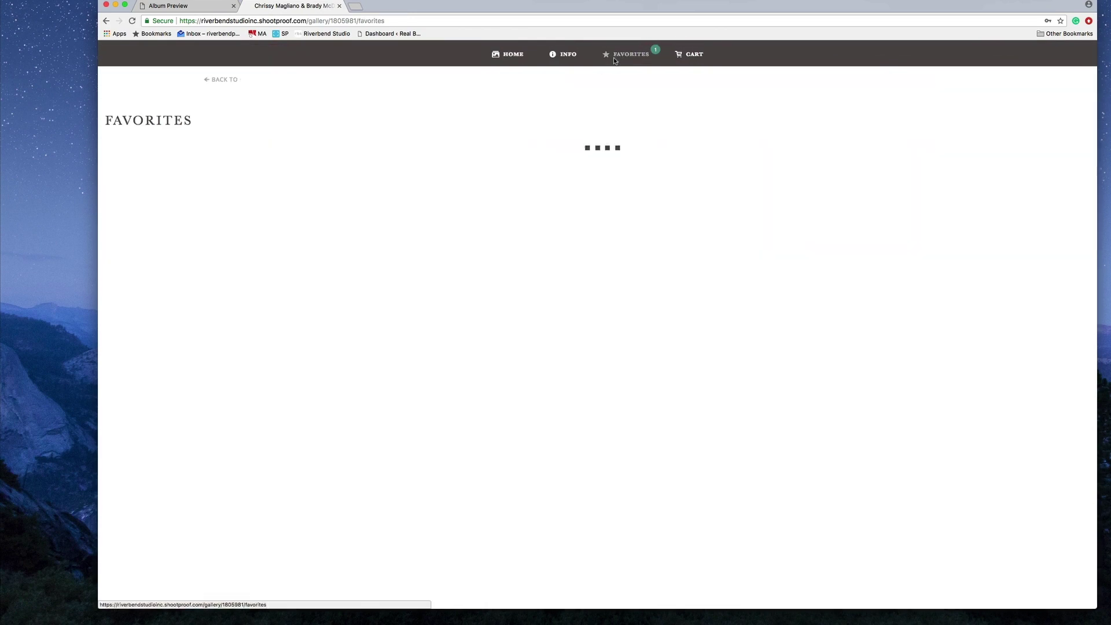
{"action": "left_click", "coordinate": [695, 81]}
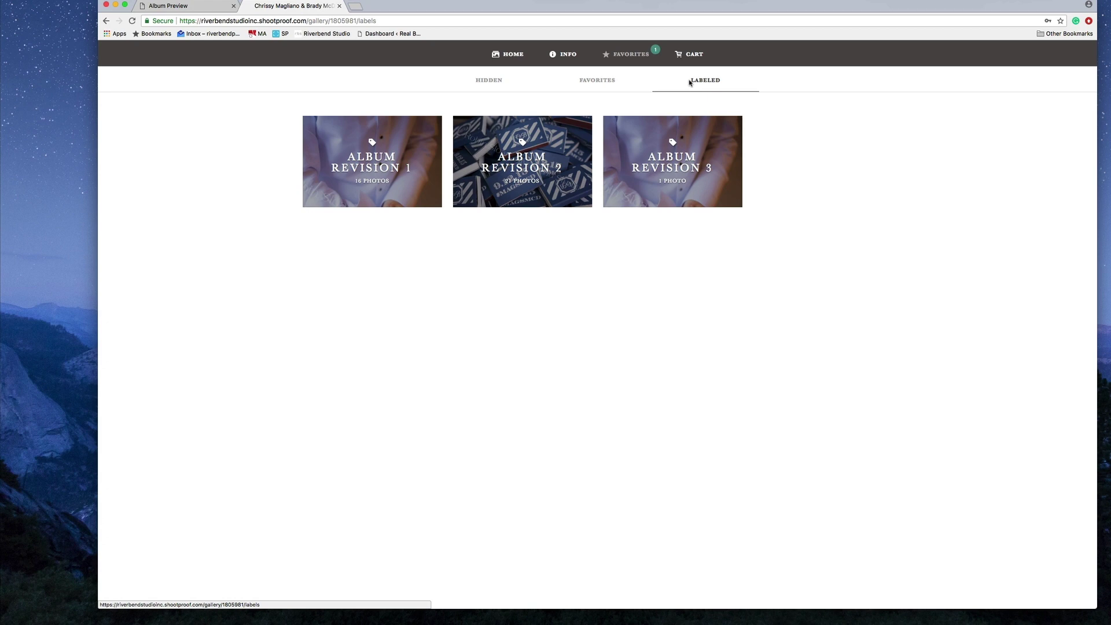
{"action": "left_click", "coordinate": [428, 152]}
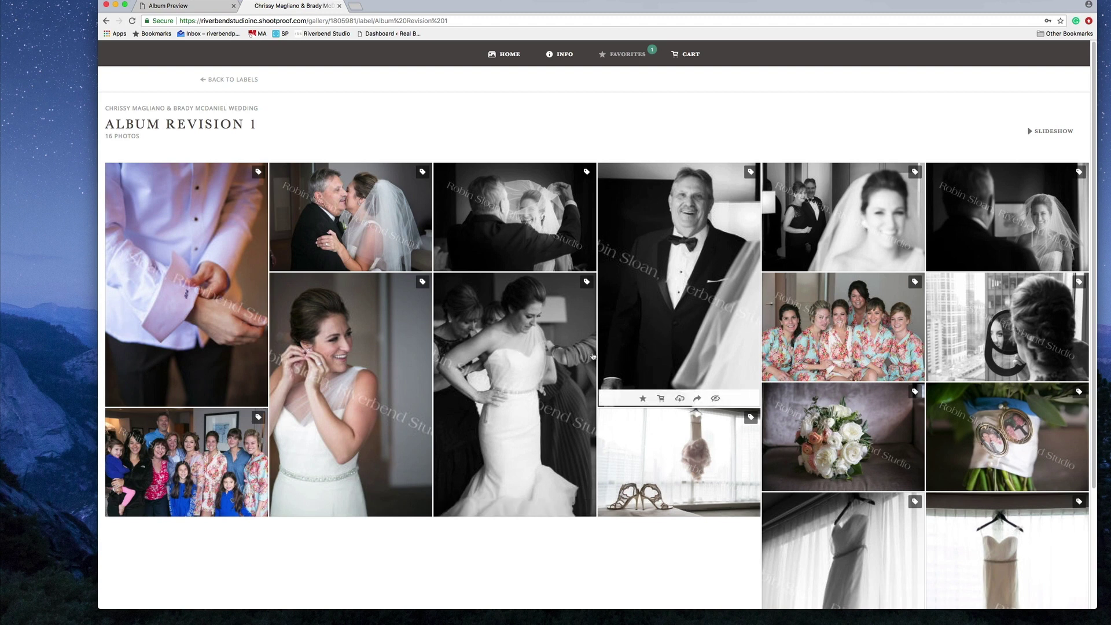
{"action": "left_click", "coordinate": [519, 338]}
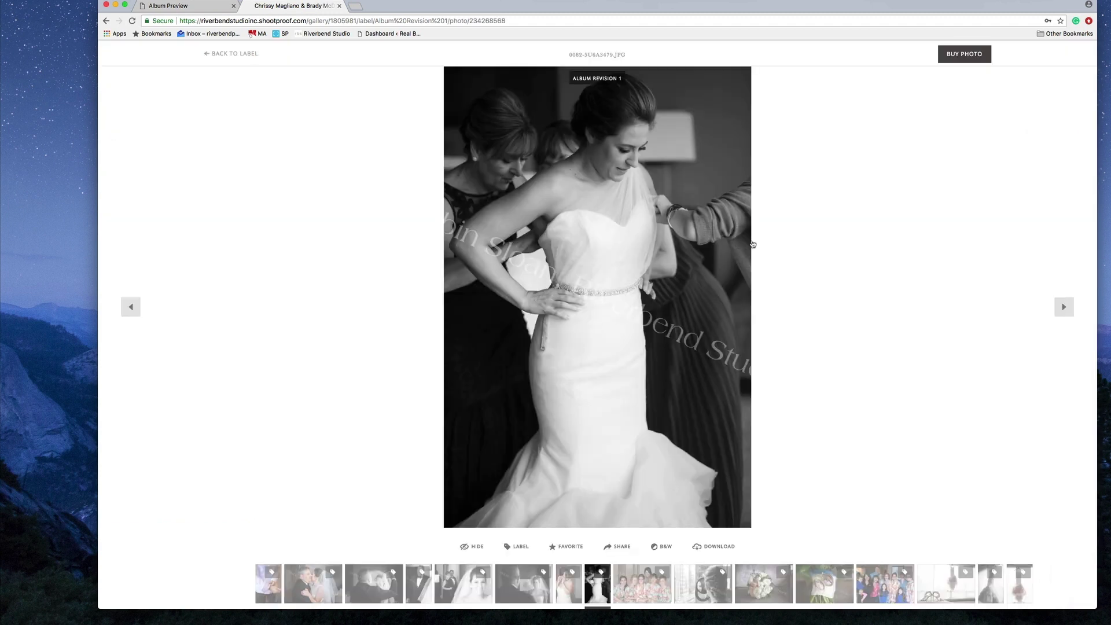